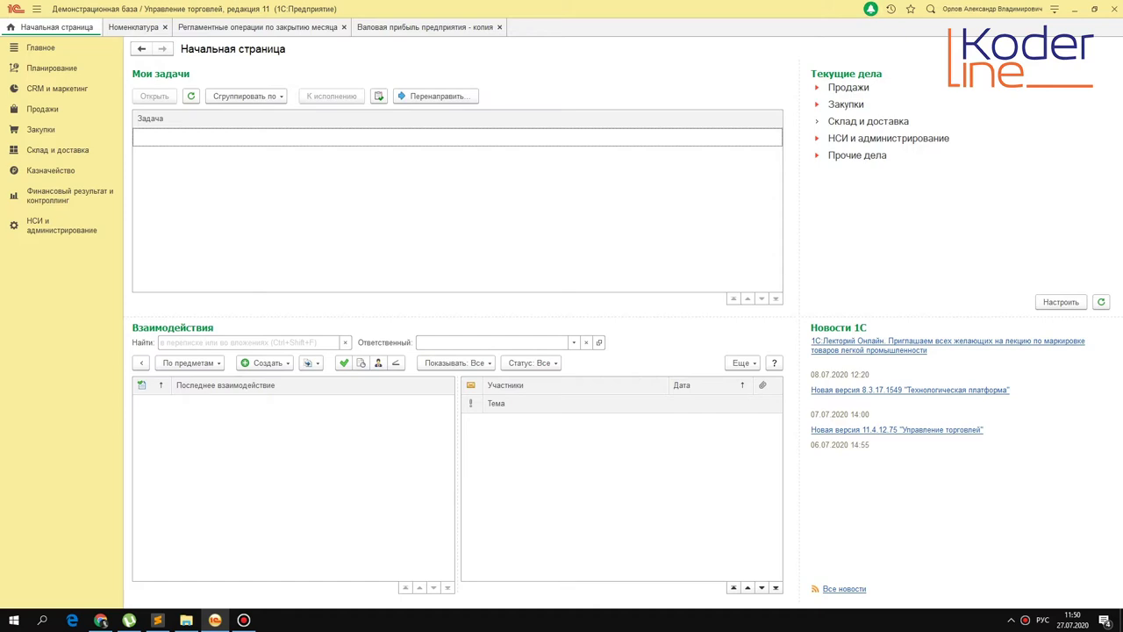
Open the master-data settings for «Номенклатура» and review the accounting options under «Разрезы учета».
{"action": "left_click", "coordinate": [61, 226]}
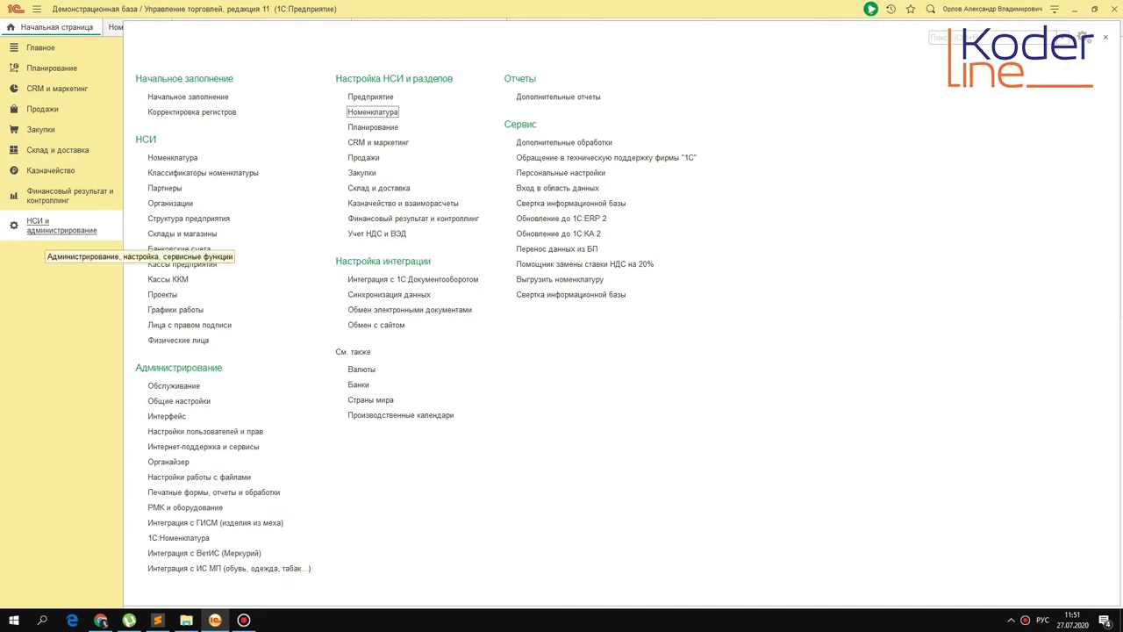
{"action": "left_click", "coordinate": [382, 108]}
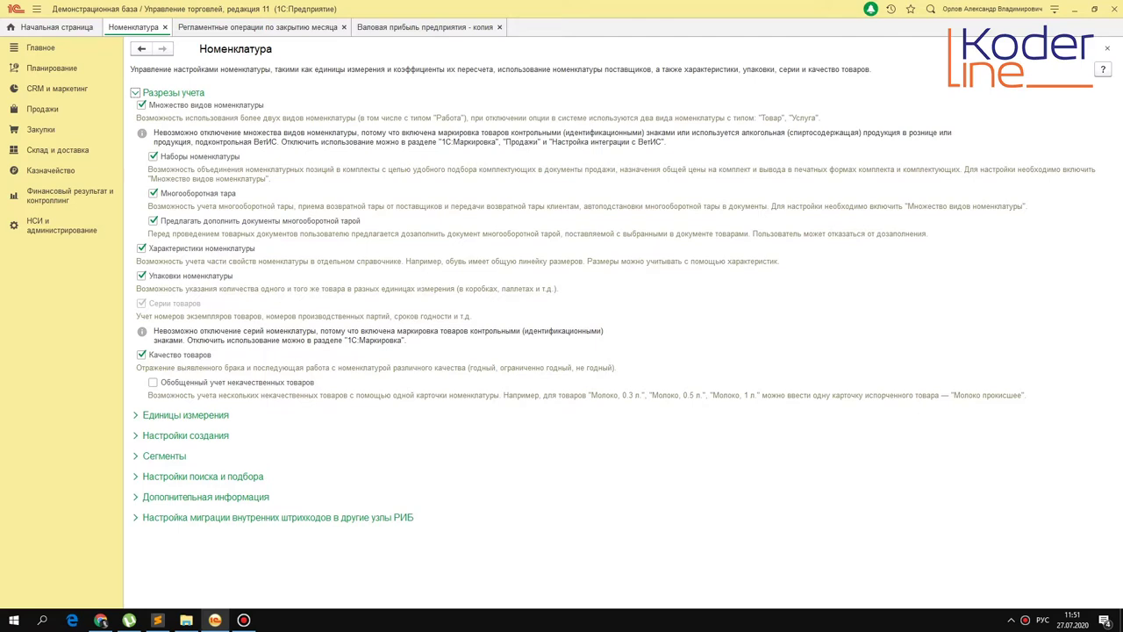
Search the nomenclature list for «монтаж конди» with the kinds-and-properties filter turned off.
{"action": "left_click", "coordinate": [62, 230]}
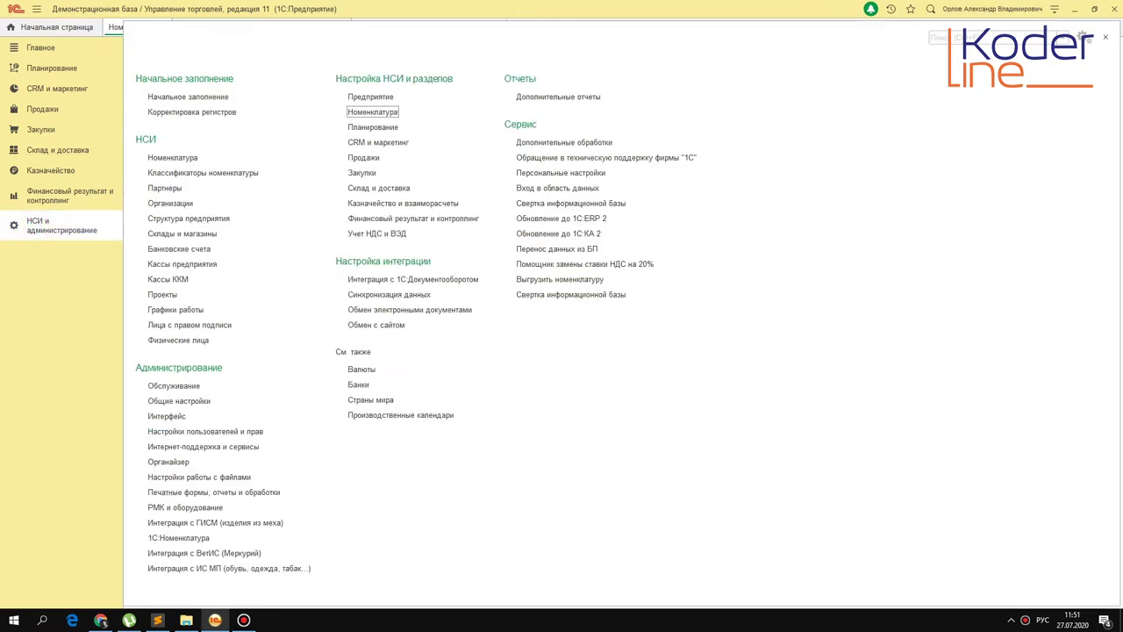
{"action": "left_click", "coordinate": [181, 156]}
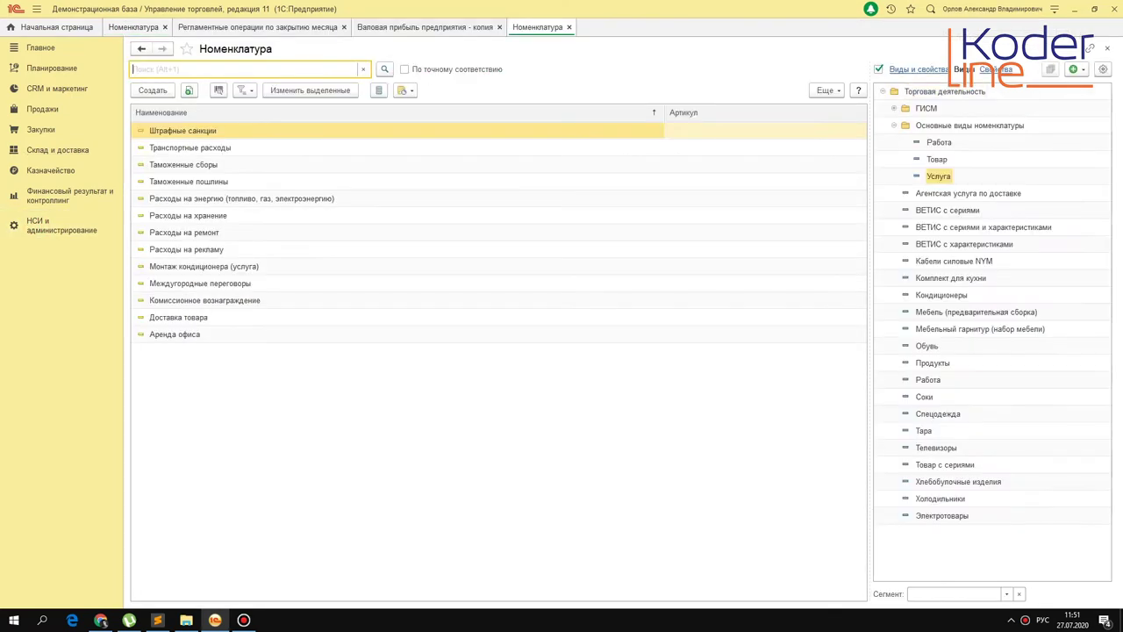
{"action": "left_click", "coordinate": [878, 68]}
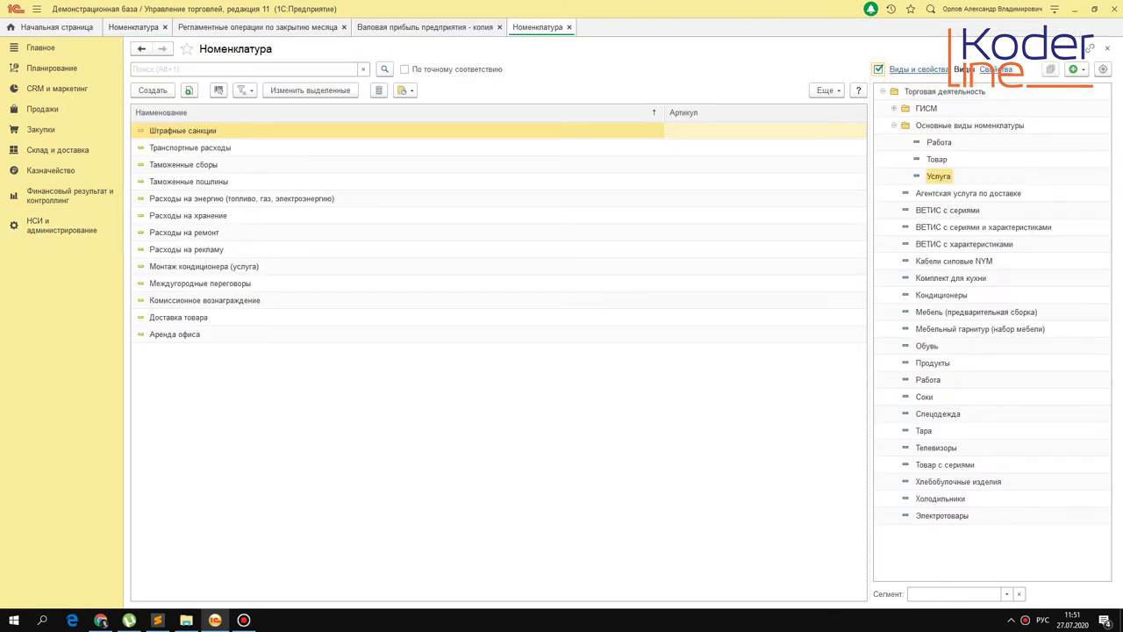
{"action": "left_click", "coordinate": [216, 68]}
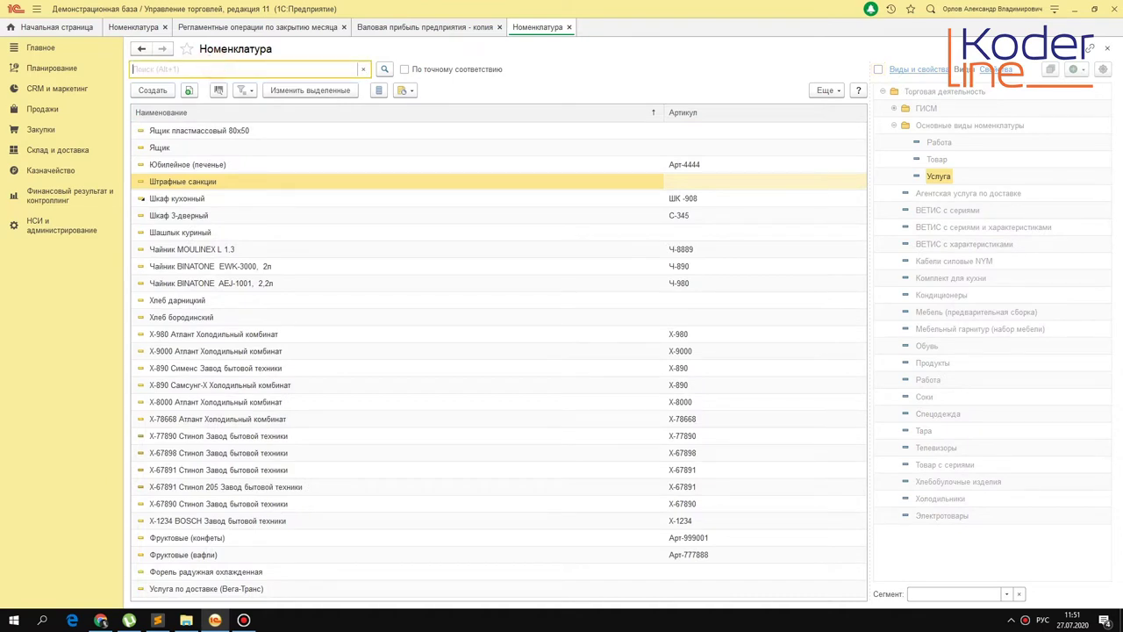
{"action": "type", "text": "монтаж конди"}
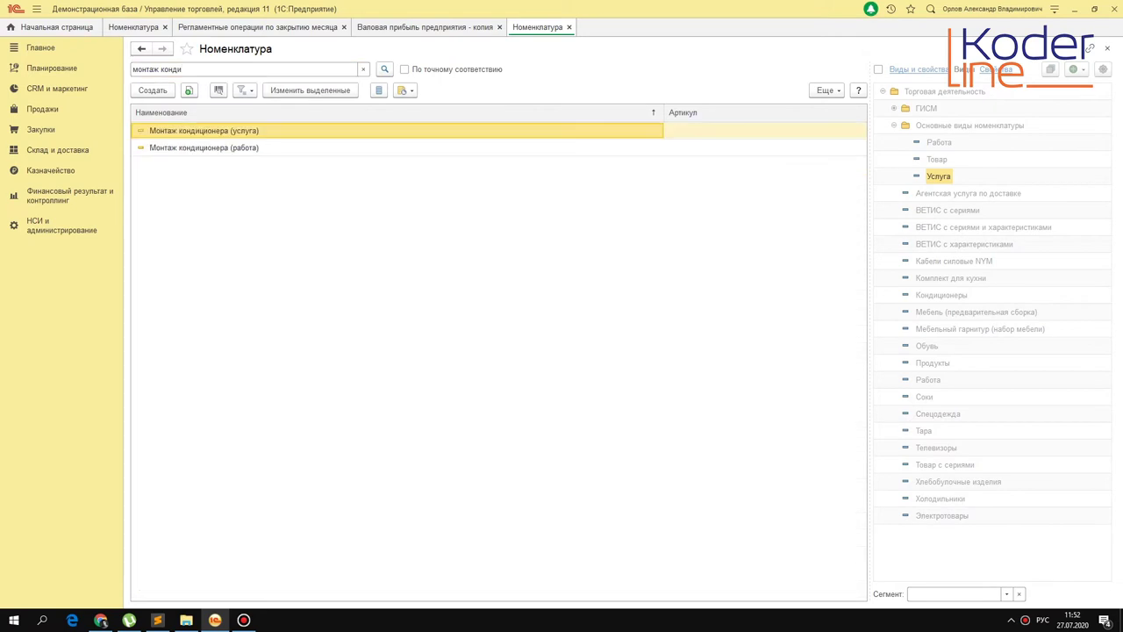
Examine the nomenclature kind, item type and sales document setting in the card of «Монтаж кондиционера (работа)».
{"action": "double_click", "coordinate": [263, 147]}
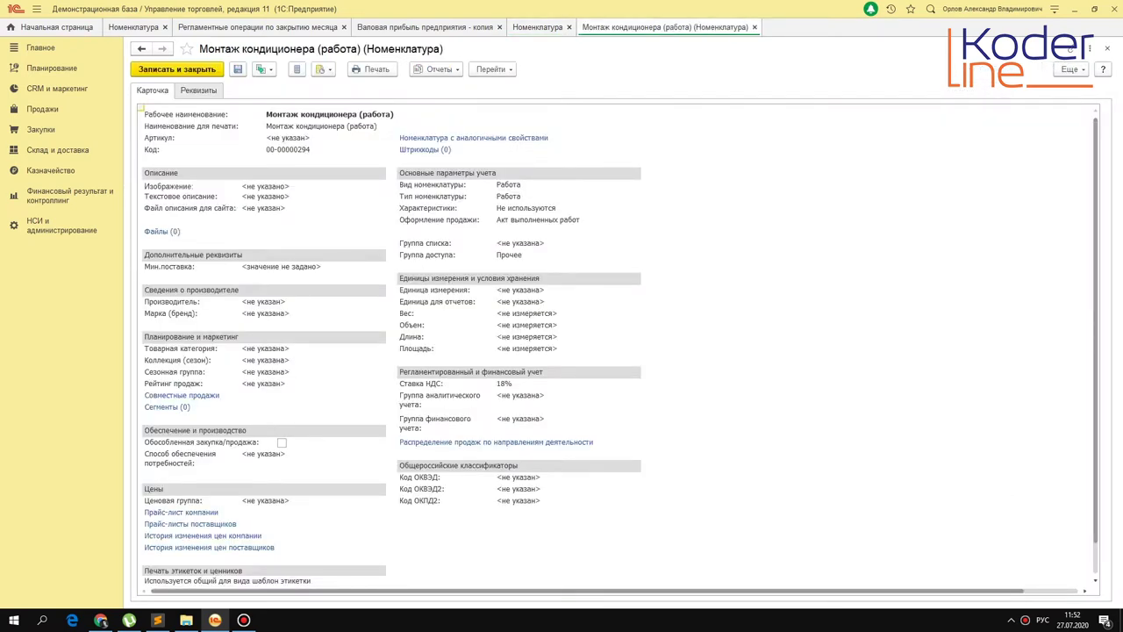
{"action": "left_click", "coordinate": [514, 185]}
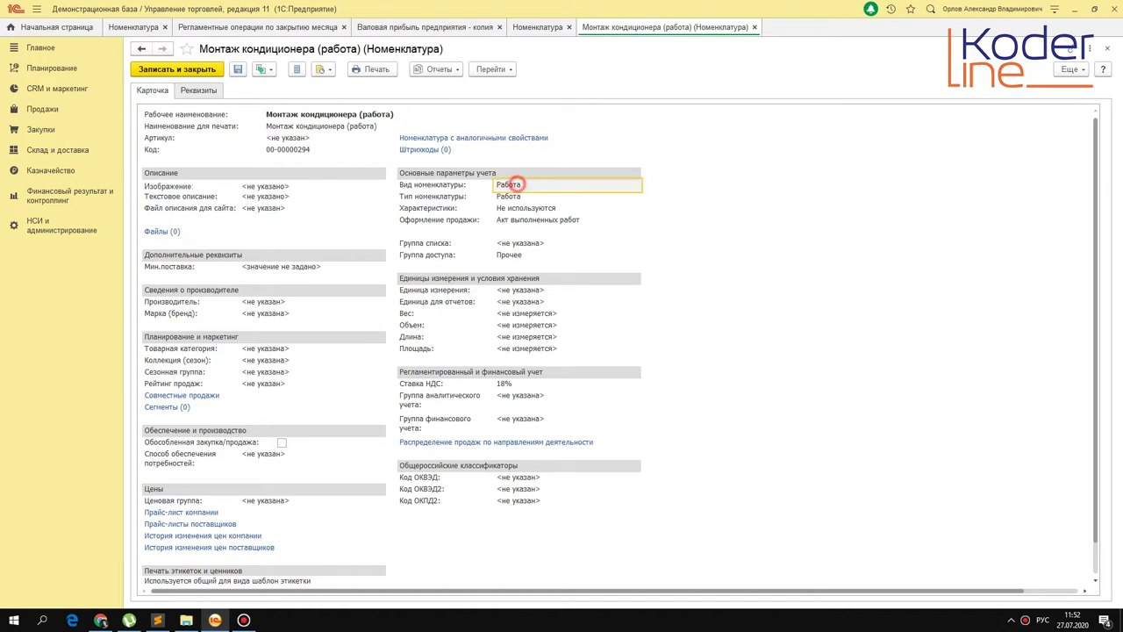
{"action": "left_click", "coordinate": [525, 198]}
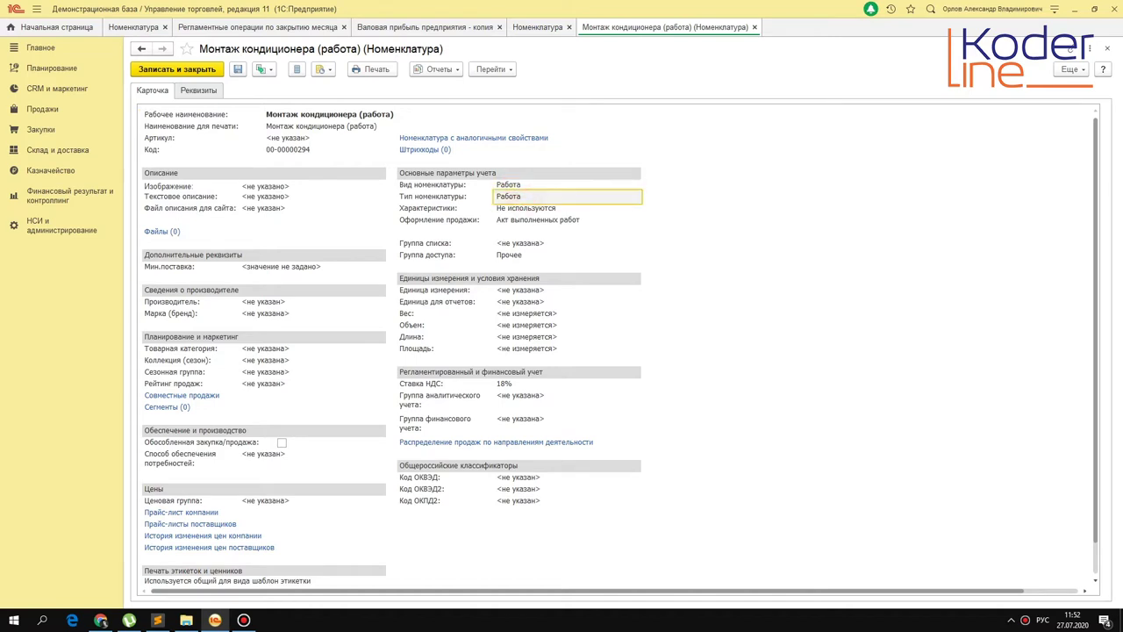
{"action": "left_click", "coordinate": [562, 219]}
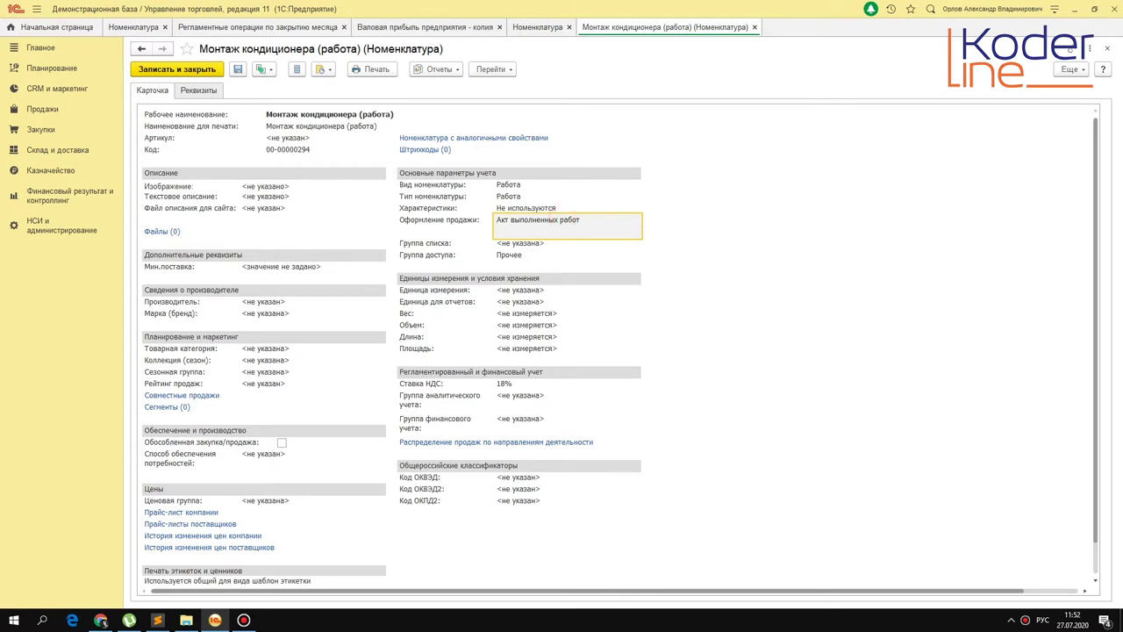
{"action": "key", "text": "Escape"}
Examine the same kind, type and sales document settings in the card of «Монтаж кондиционера (услуга)», then return to the list.
{"action": "left_click", "coordinate": [260, 130]}
{"action": "double_click", "coordinate": [261, 131]}
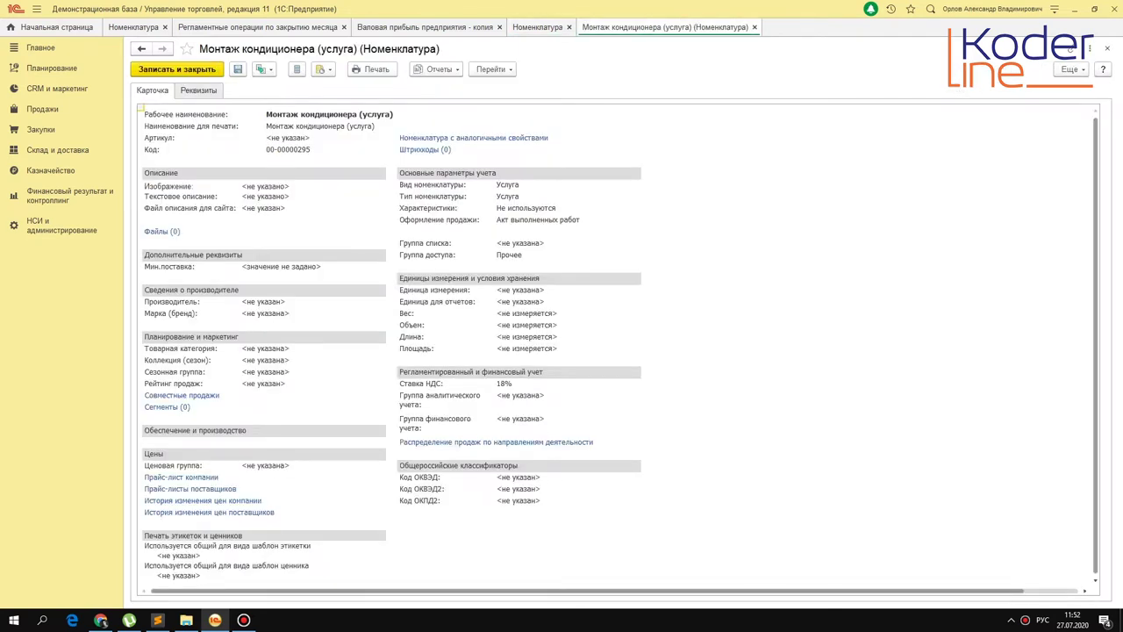
{"action": "left_click", "coordinate": [509, 184]}
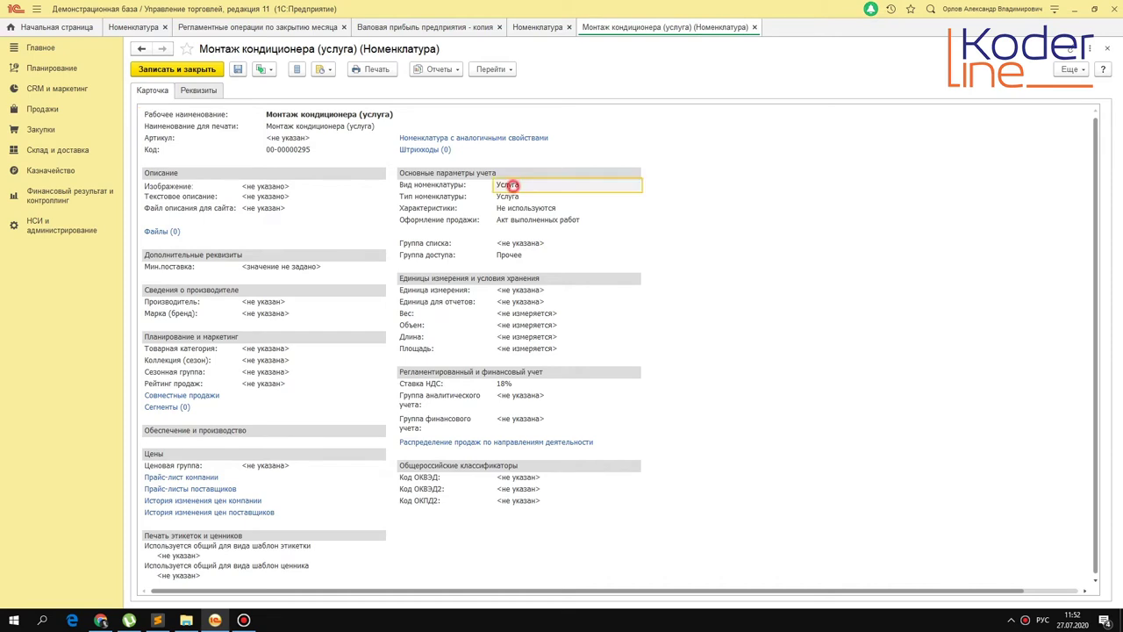
{"action": "left_click", "coordinate": [509, 195]}
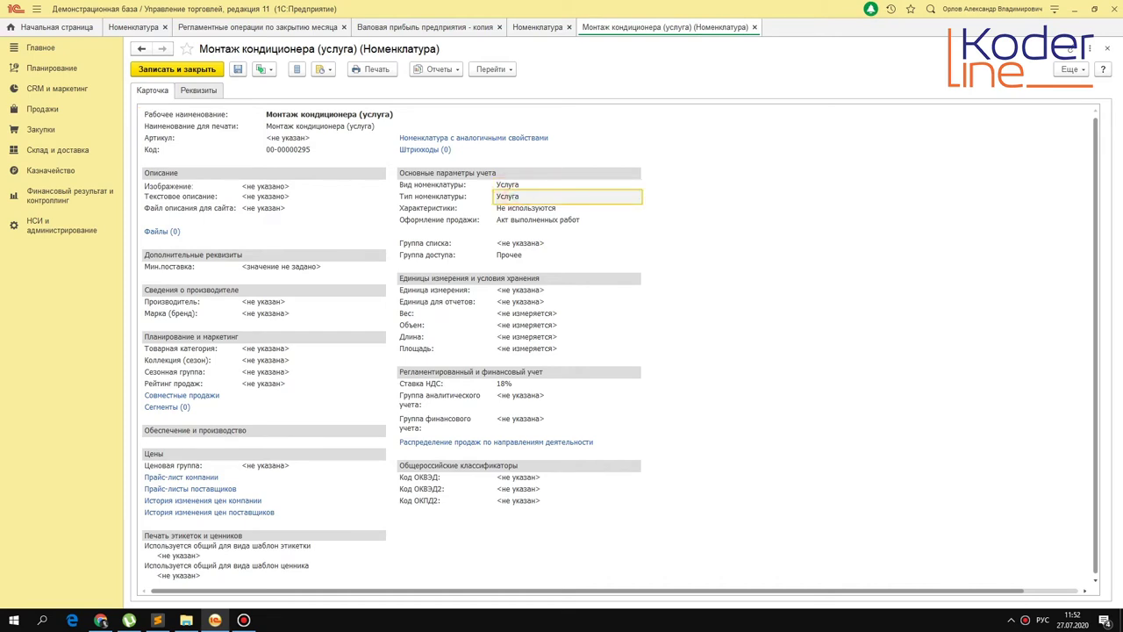
{"action": "left_click", "coordinate": [530, 220]}
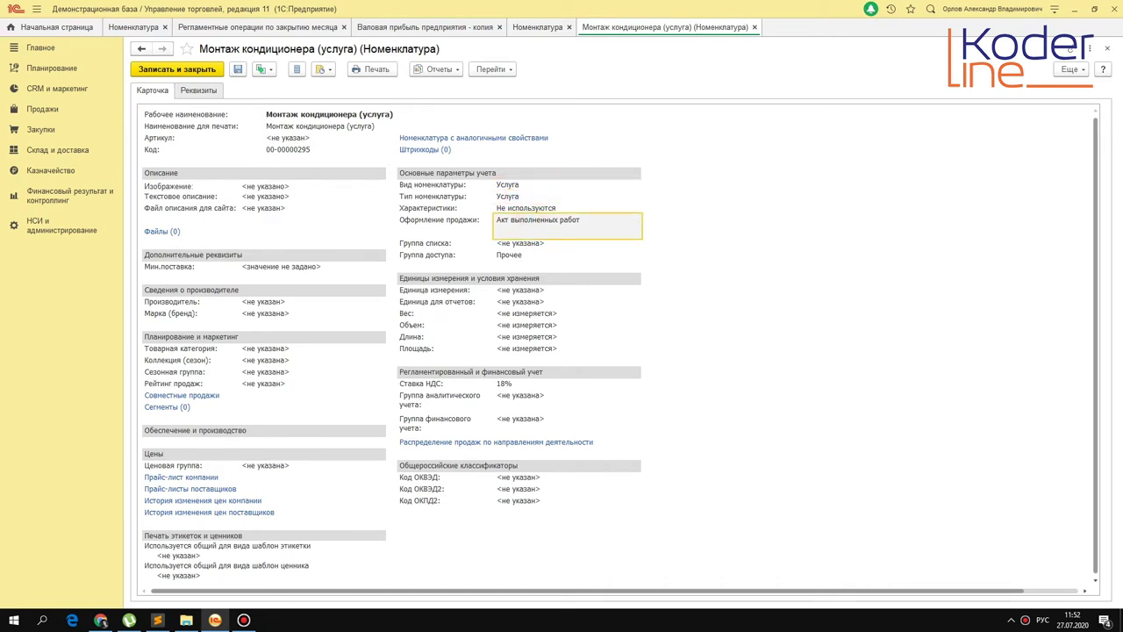
{"action": "key", "text": "Escape"}
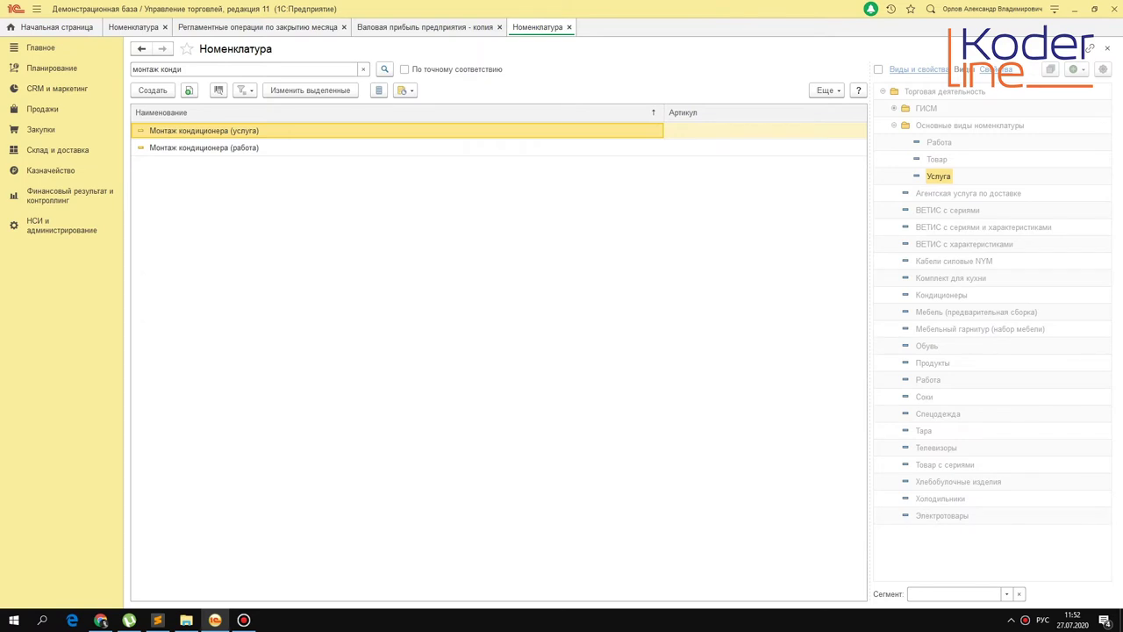
{"action": "left_click", "coordinate": [303, 148]}
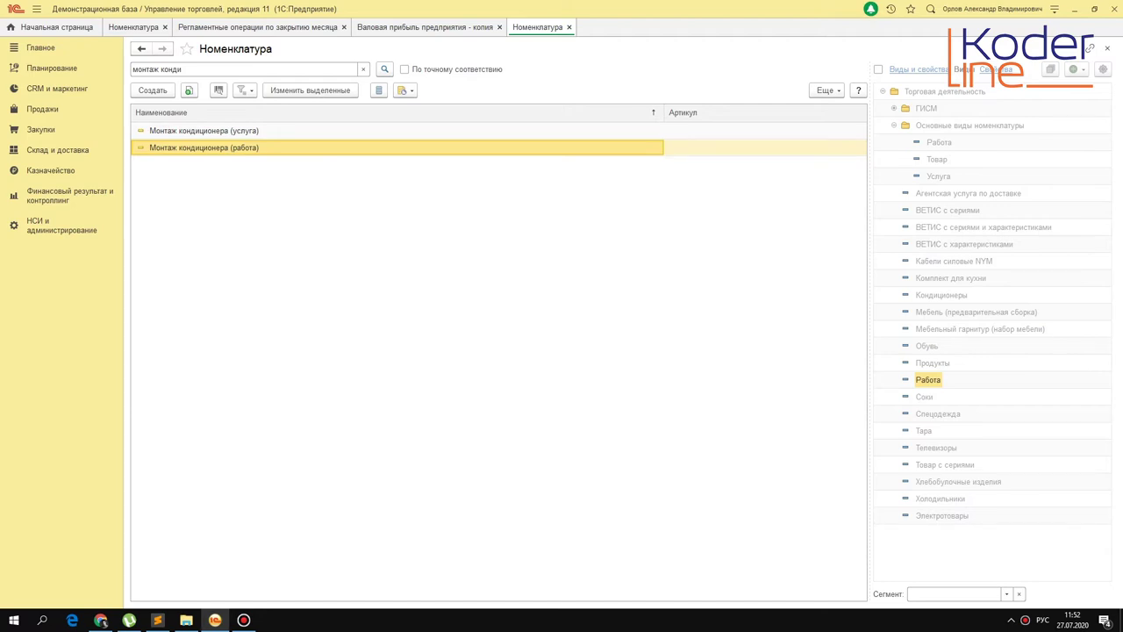
Open the 20.07.2020 goods and services purchase from РСП-сервис in the list of all purchase documents.
{"action": "left_click", "coordinate": [41, 129]}
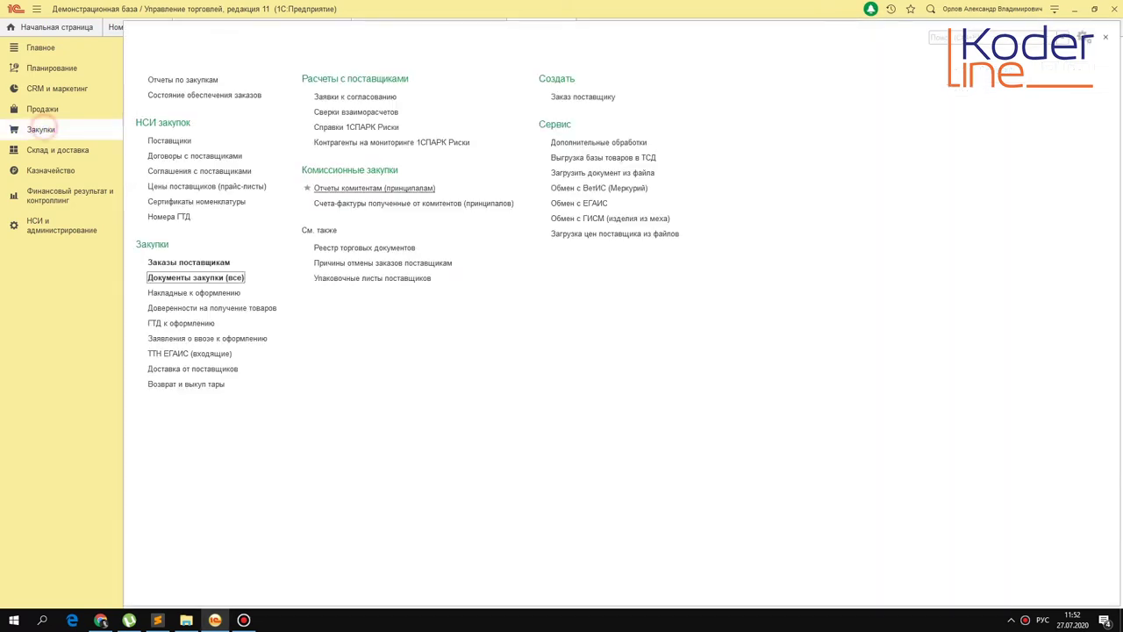
{"action": "left_click", "coordinate": [207, 277]}
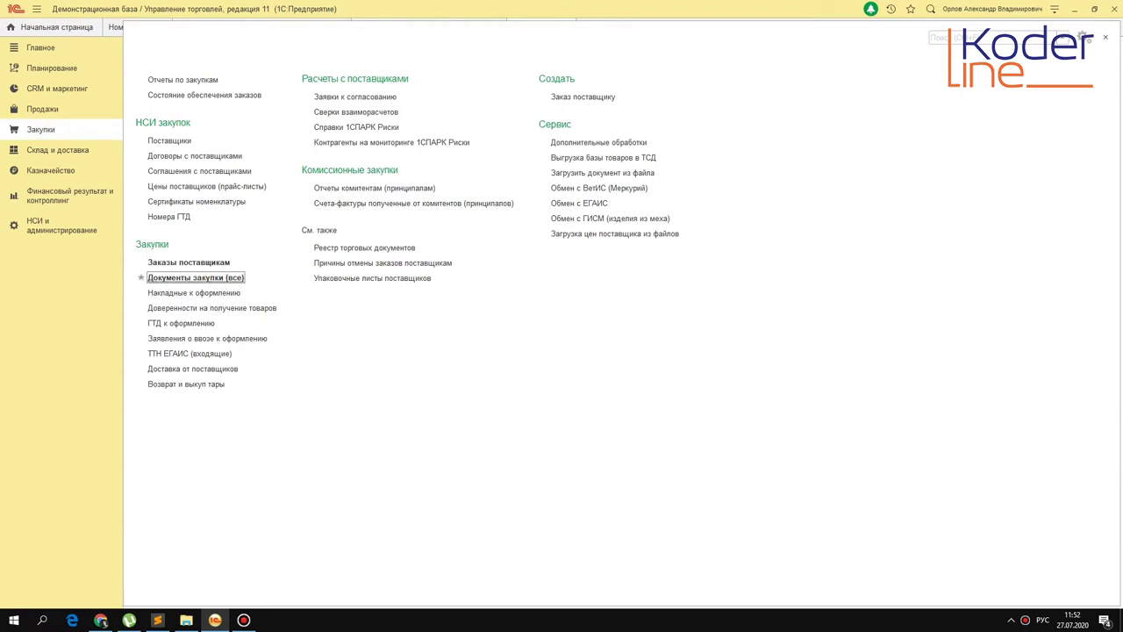
{"action": "left_click", "coordinate": [388, 549]}
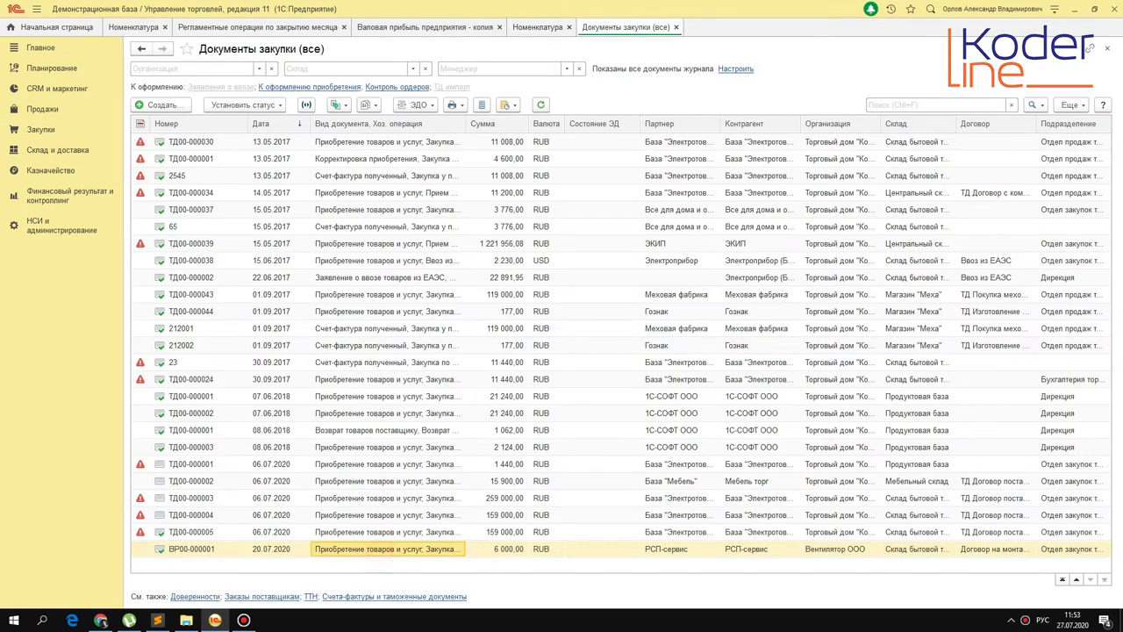
{"action": "double_click", "coordinate": [388, 550]}
{"action": "left_click", "coordinate": [156, 185]}
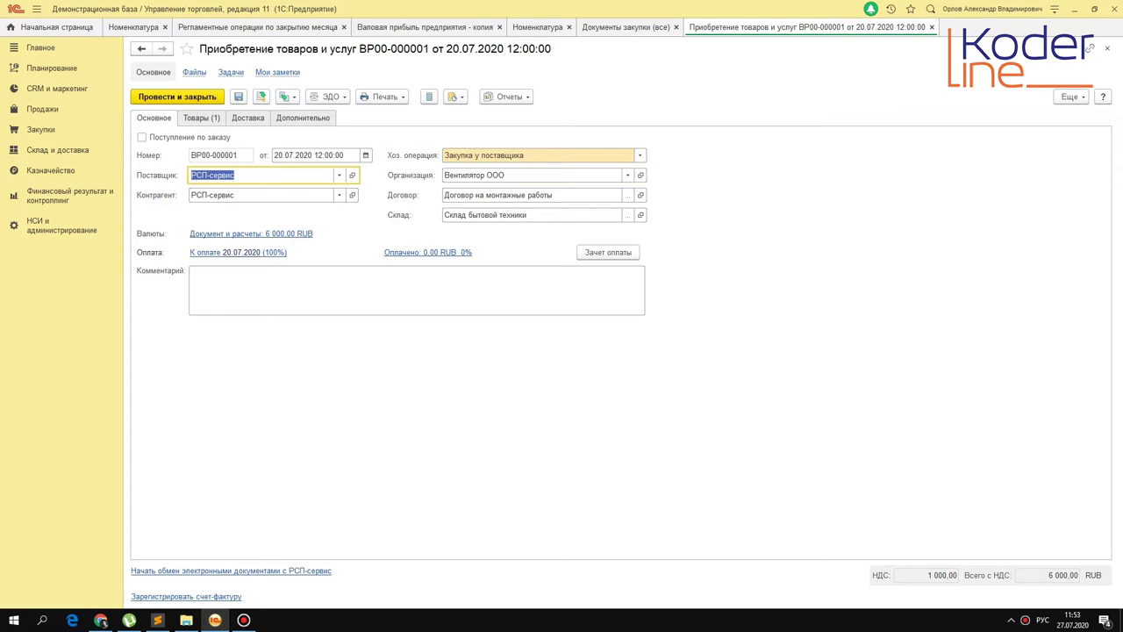
Widen the «Номенклатура» column in the purchase's goods table and check the line's item, quantity and price.
{"action": "left_click", "coordinate": [201, 118]}
{"action": "left_click", "coordinate": [351, 177]}
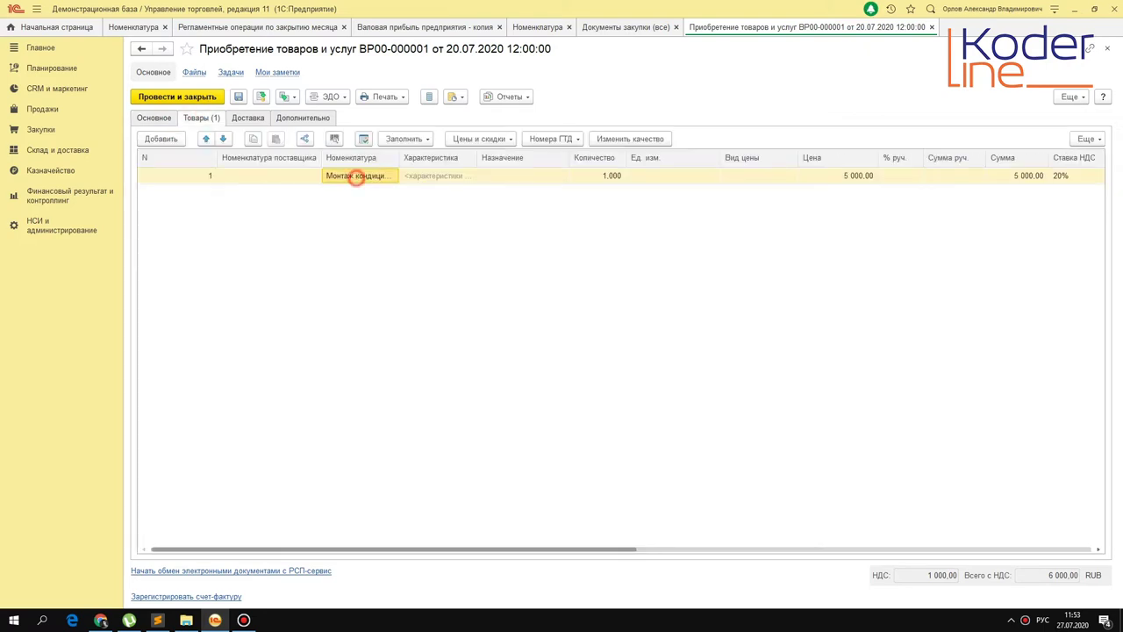
{"action": "left_click_drag", "start_coordinate": [400, 157], "coordinate": [517, 158]}
{"action": "left_click", "coordinate": [431, 173]}
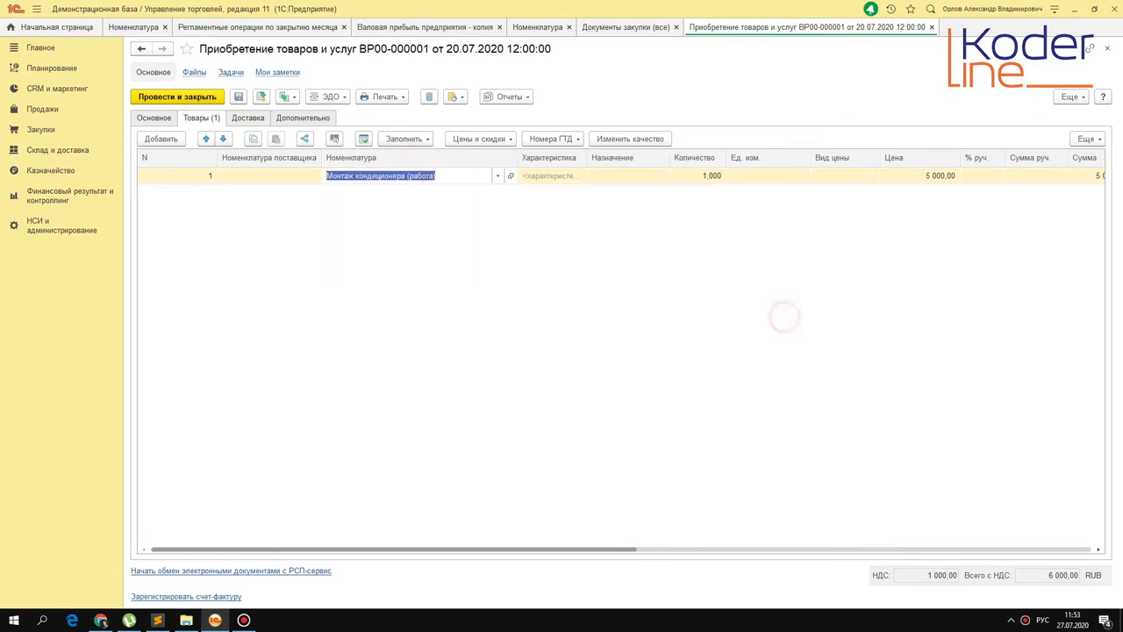
{"action": "left_click", "coordinate": [709, 175]}
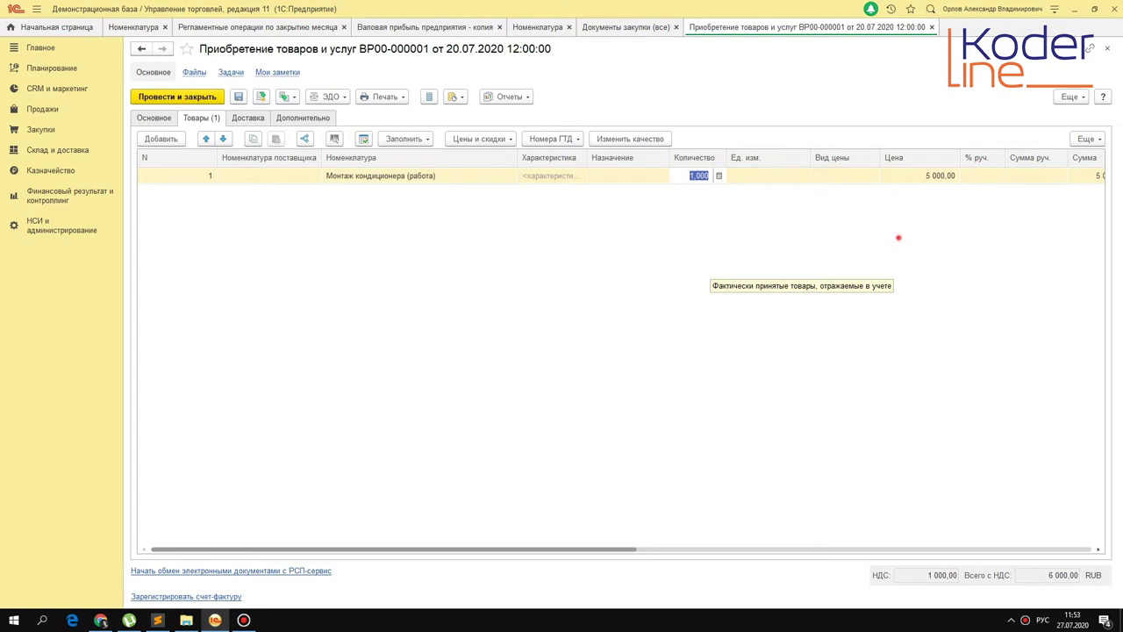
{"action": "left_click", "coordinate": [928, 180]}
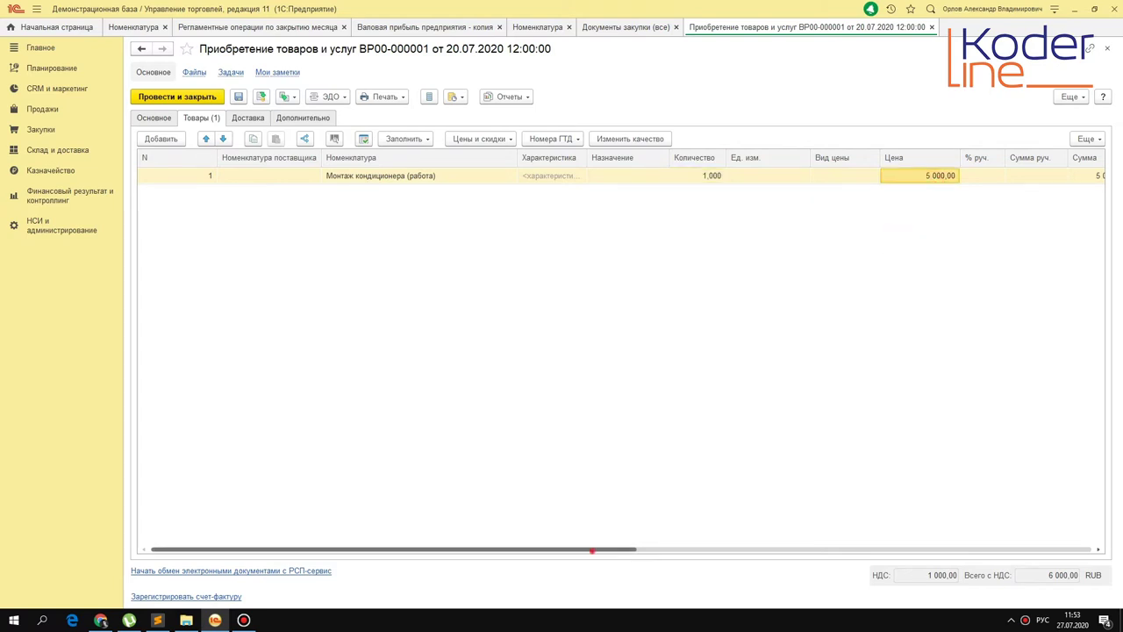
Widen the «Подразделение-получатель» column, check the department options for the purchase line, keep «Коммерческая служба» and close the document.
{"action": "left_click_drag", "start_coordinate": [593, 549], "coordinate": [814, 550]}
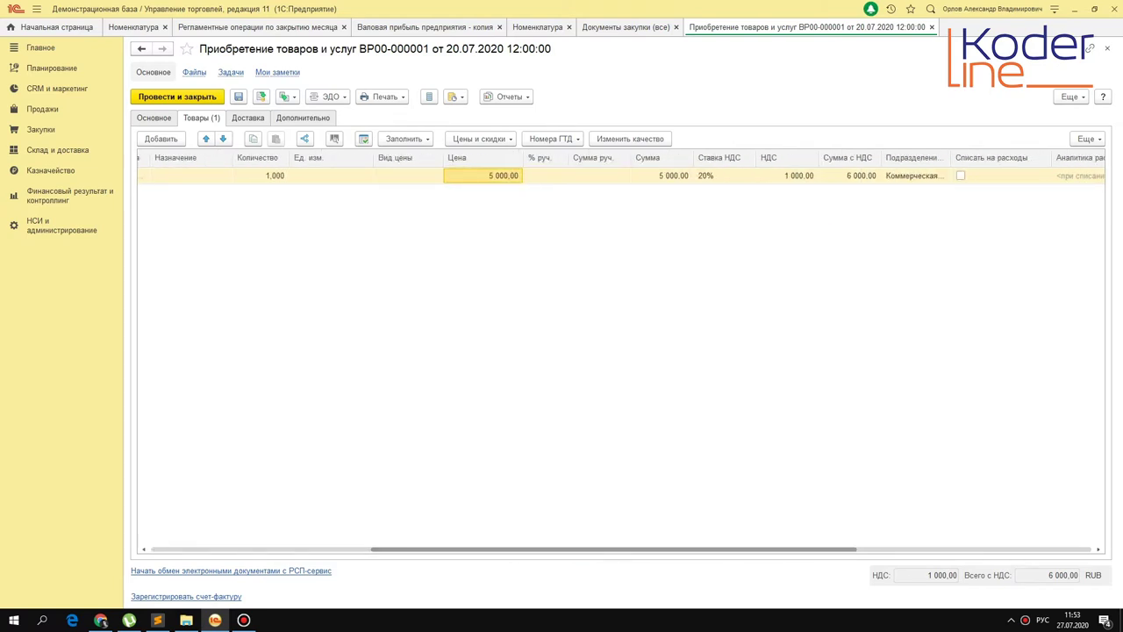
{"action": "left_click_drag", "start_coordinate": [812, 549], "coordinate": [1040, 549]}
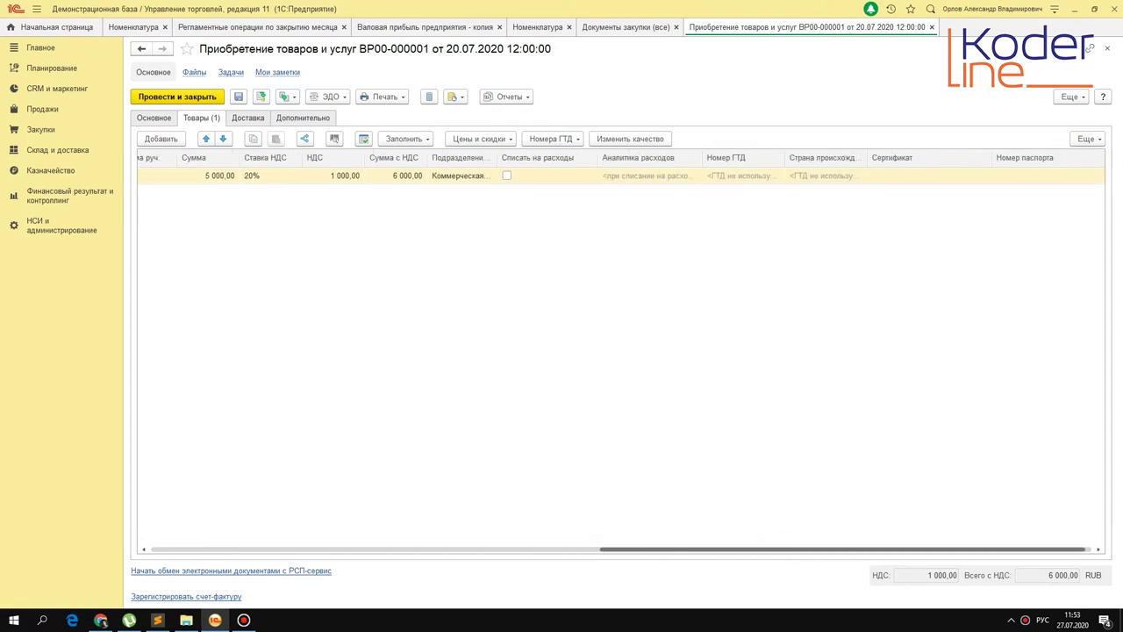
{"action": "left_click", "coordinate": [451, 175]}
{"action": "left_click", "coordinate": [452, 176]}
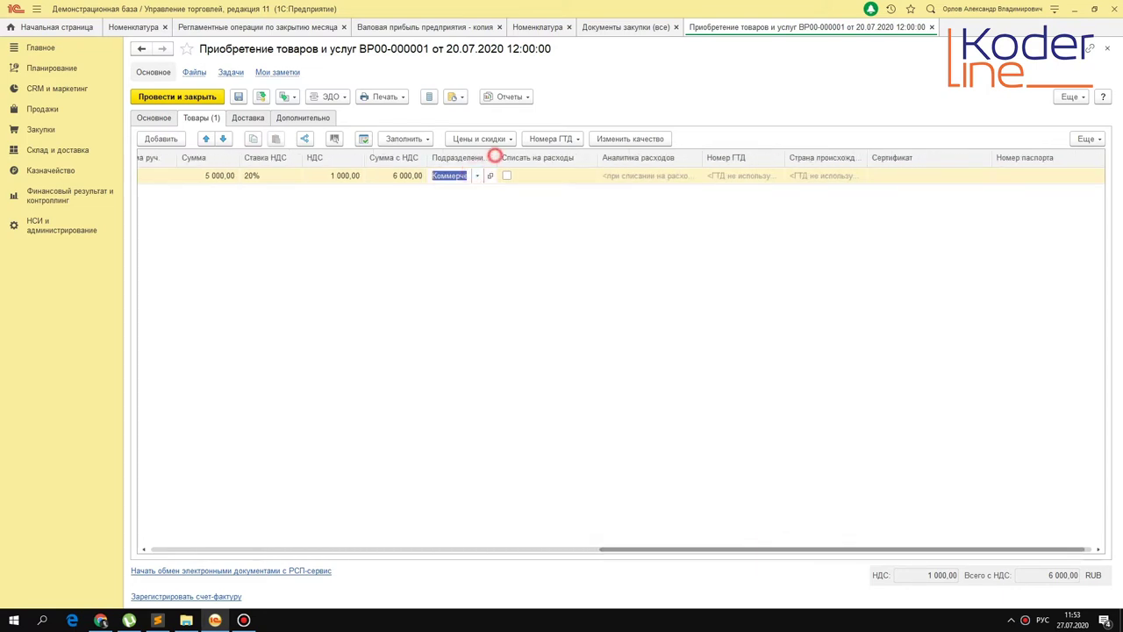
{"action": "left_click", "coordinate": [528, 176]}
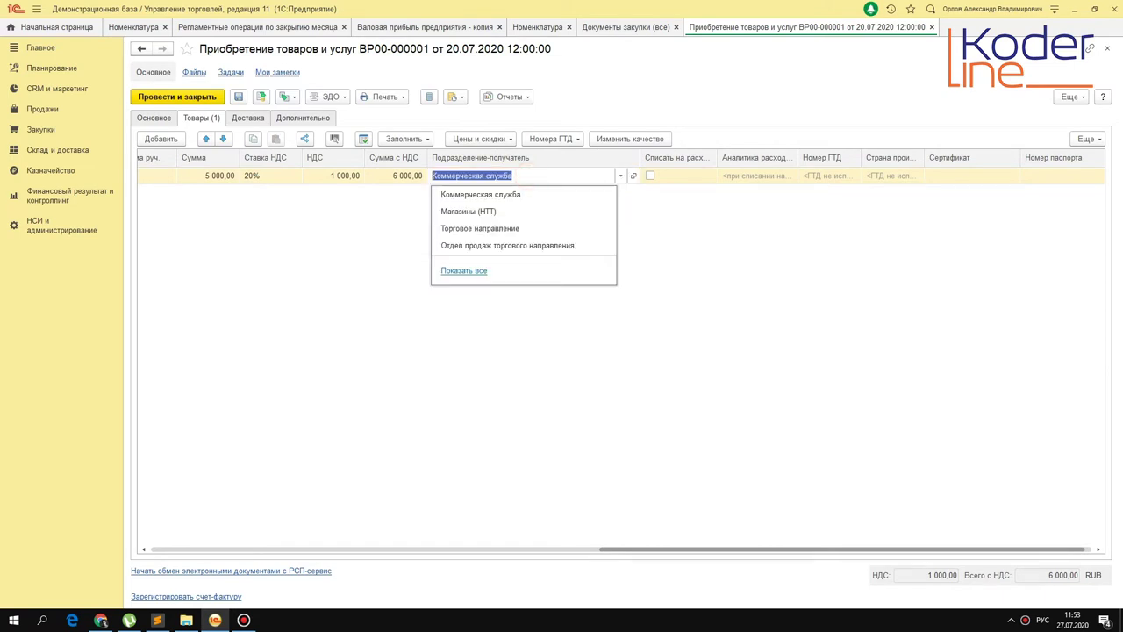
{"action": "key", "text": "F4"}
{"action": "key", "text": "Return"}
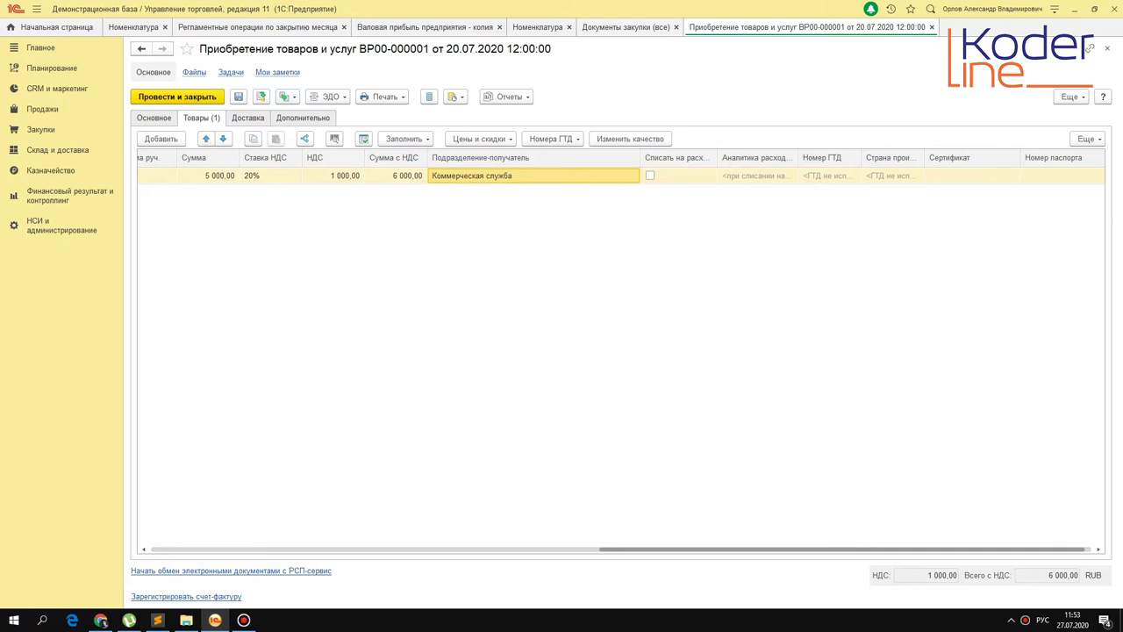
{"action": "left_click", "coordinate": [931, 27]}
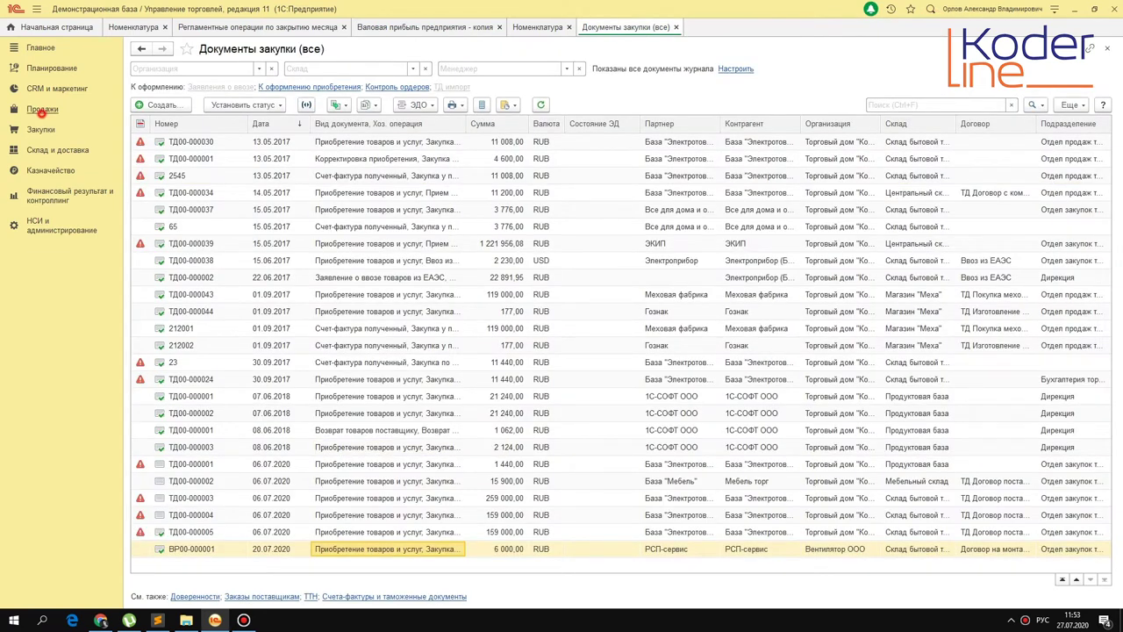
Open the «Акт выполненных работ» dated 27.07.2020 11:38 in the list of all sales documents.
{"action": "left_click", "coordinate": [42, 109]}
{"action": "left_click", "coordinate": [228, 231]}
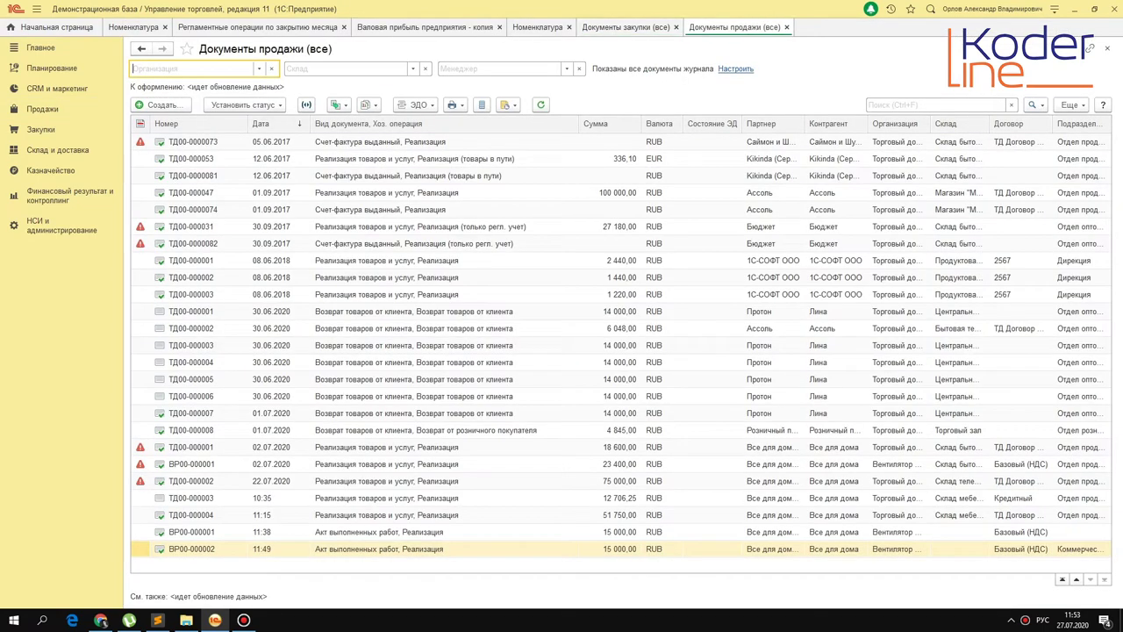
{"action": "double_click", "coordinate": [363, 537]}
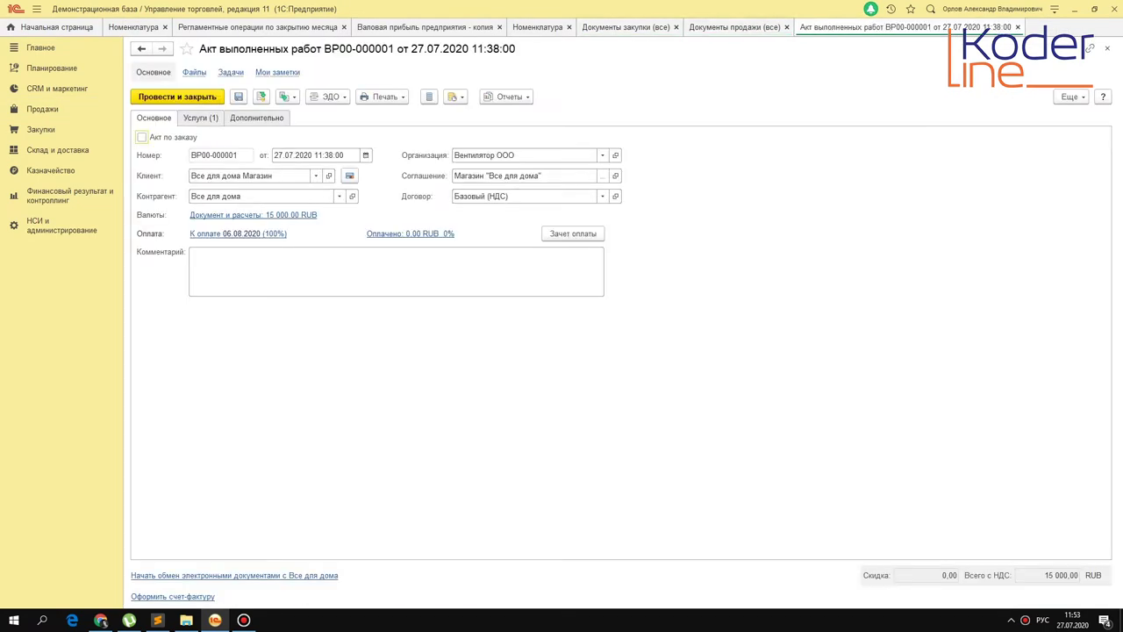
Widen the «Номенклатура» column in the act's services table and check which item is sold.
{"action": "left_click", "coordinate": [200, 118]}
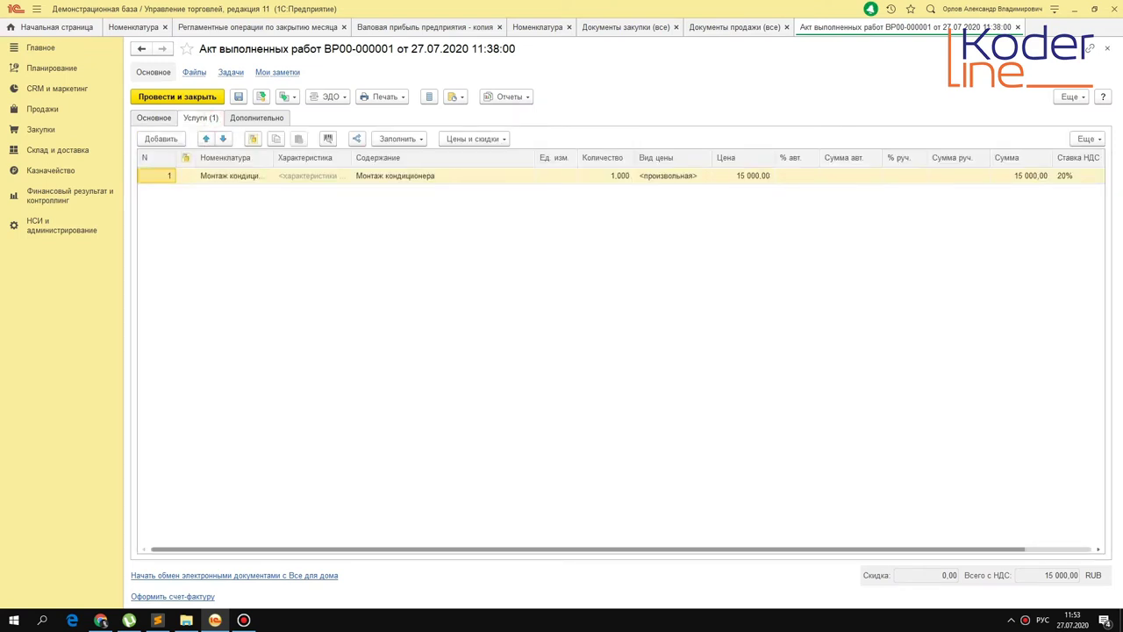
{"action": "left_click", "coordinate": [454, 175]}
{"action": "double_click", "coordinate": [275, 158]}
{"action": "left_click", "coordinate": [324, 175]}
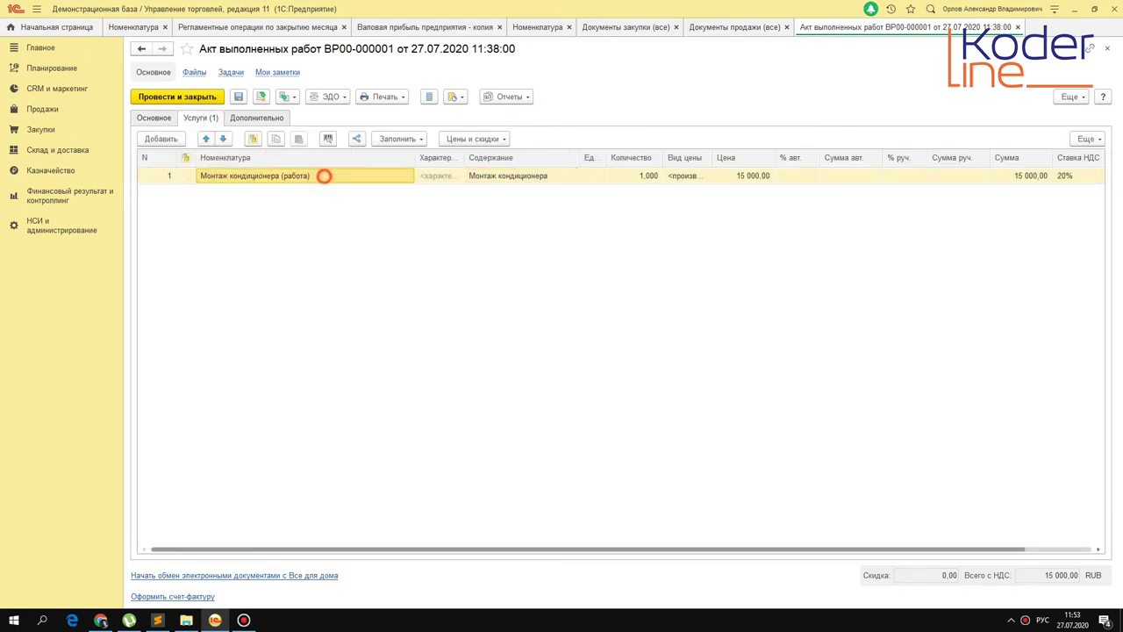
Check the item choices for the act's service line, keep «Монтаж кондиционера (работа)» and close the document.
{"action": "key", "text": "F4"}
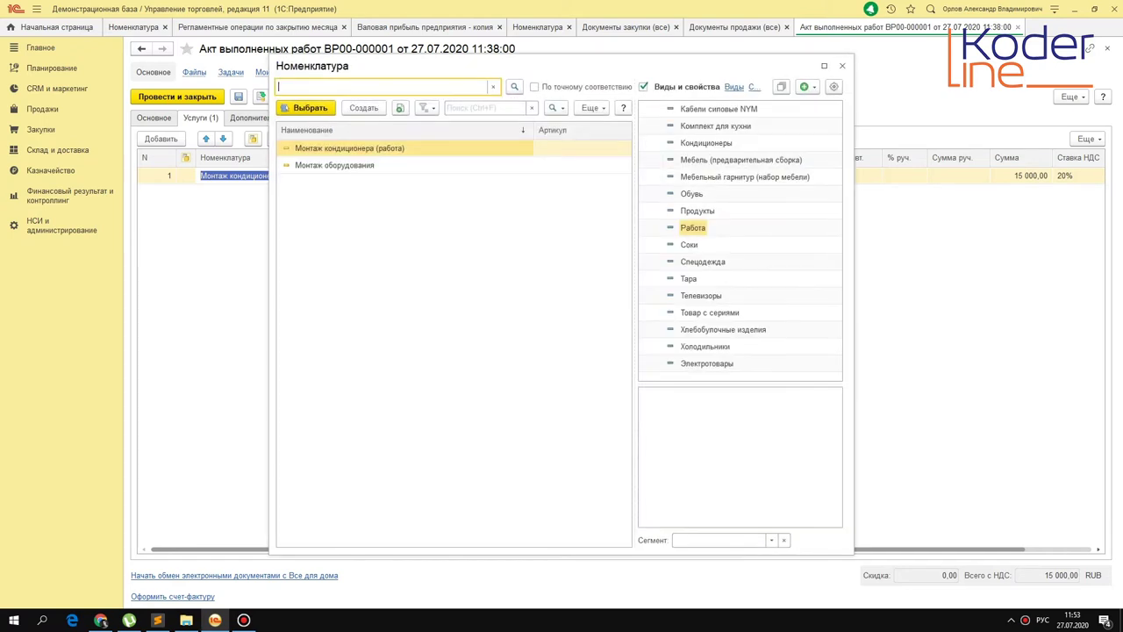
{"action": "key", "text": "Return"}
{"action": "key", "text": "ctrl+Return"}
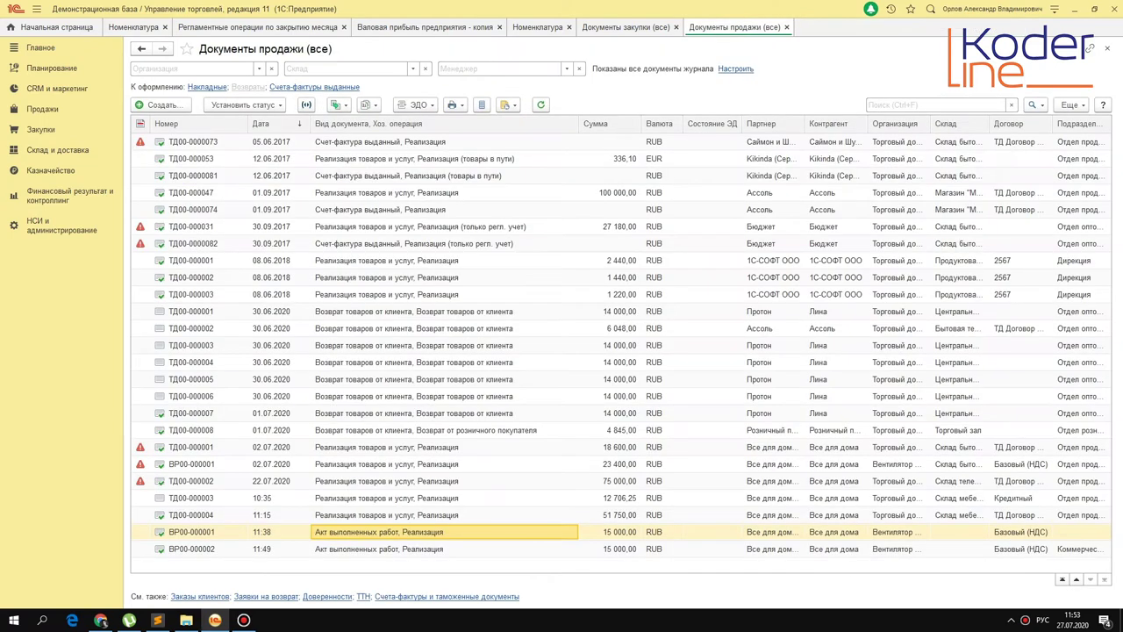
Open the «Акт выполненных работ» dated 27.07.2020 11:49, check the item sold in its services table and close it.
{"action": "double_click", "coordinate": [380, 549]}
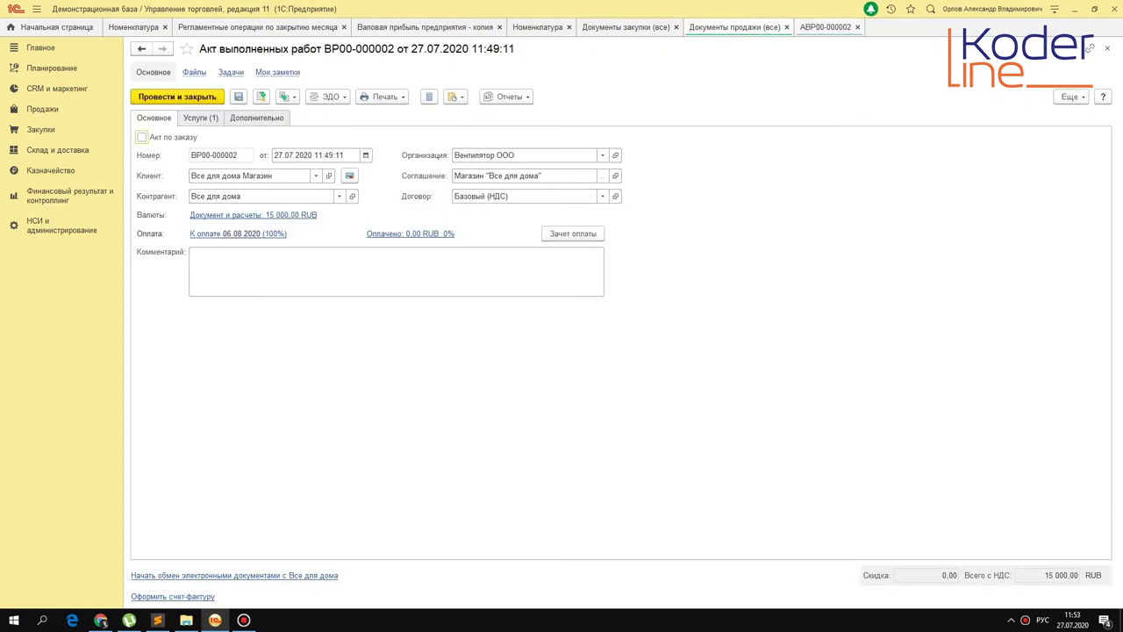
{"action": "left_click", "coordinate": [203, 117]}
{"action": "left_click", "coordinate": [321, 180]}
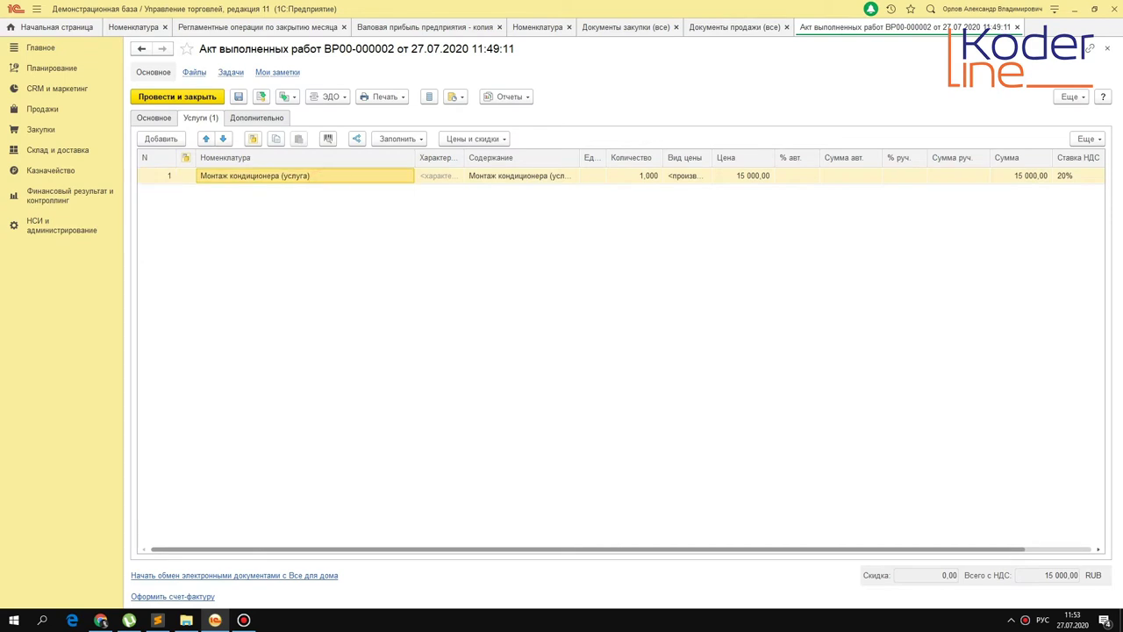
{"action": "key", "text": "Escape"}
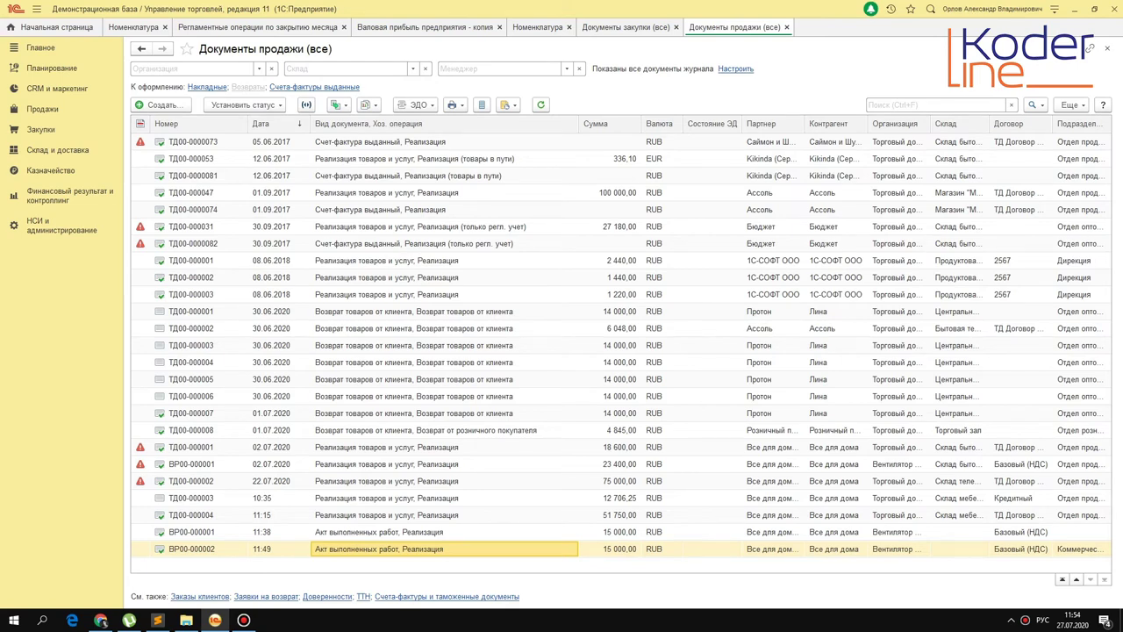
Run «Распределение затрат и расчет себестоимости» for Июль 2020 in the month-end closing operations and expand the operation's details.
{"action": "key", "text": "ctrl+Tab"}
{"action": "left_click", "coordinate": [285, 204]}
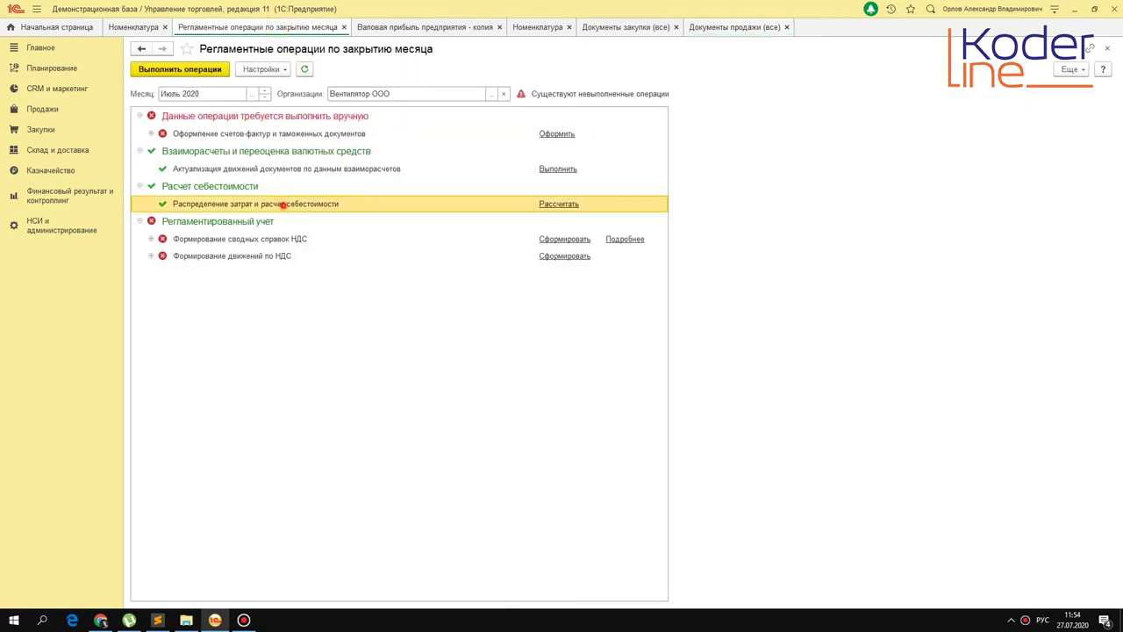
{"action": "left_click", "coordinate": [264, 96]}
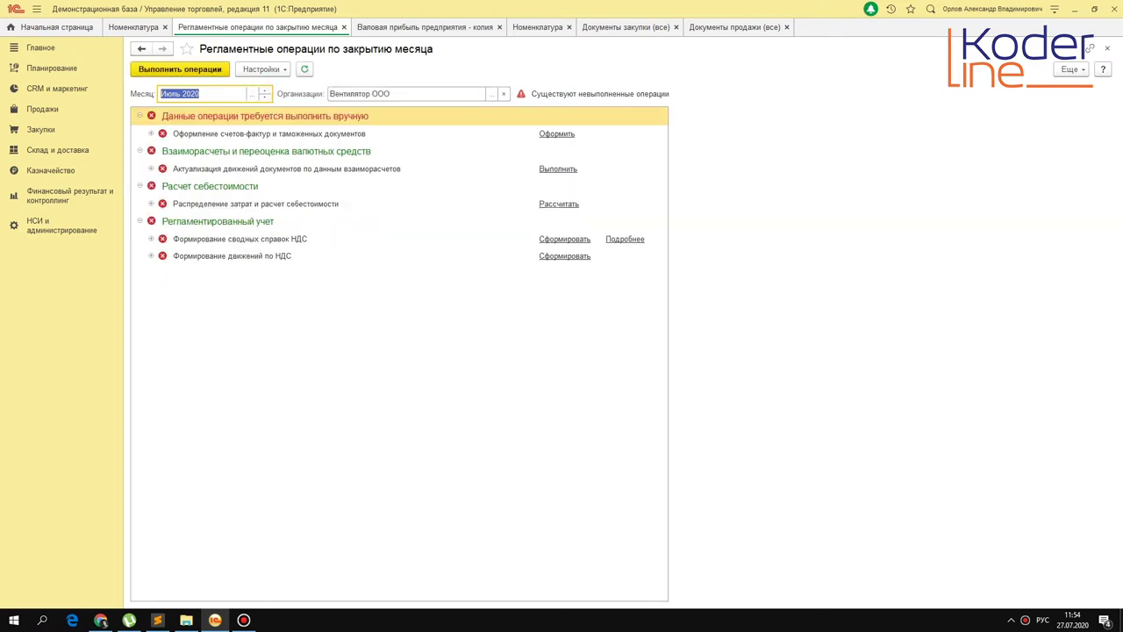
{"action": "left_click", "coordinate": [250, 201]}
{"action": "left_click", "coordinate": [558, 204]}
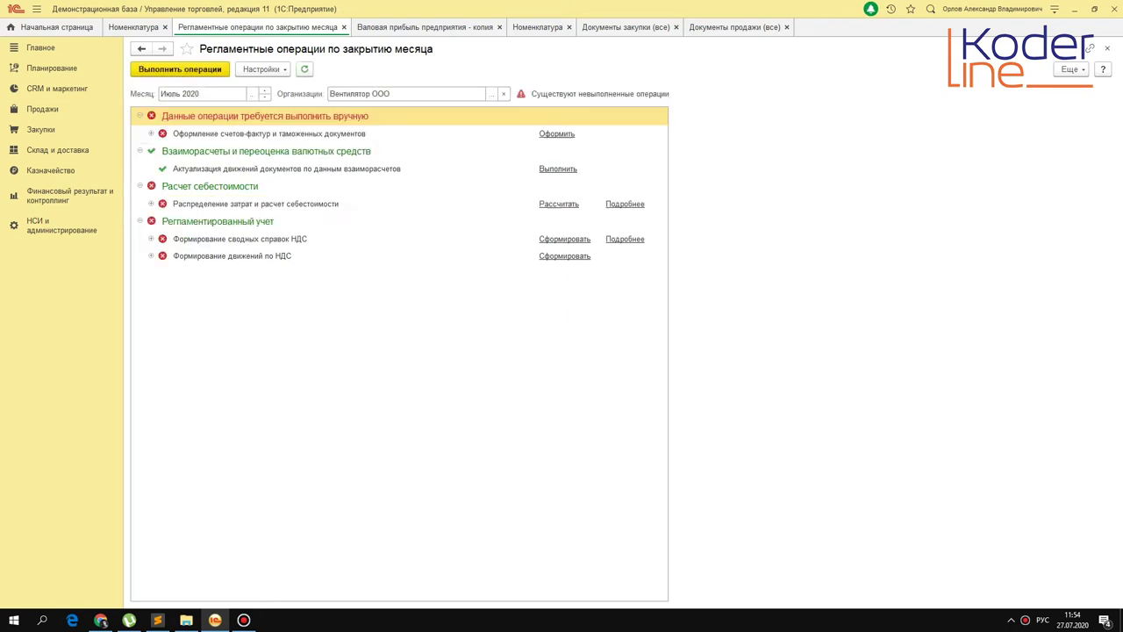
{"action": "left_click", "coordinate": [383, 202]}
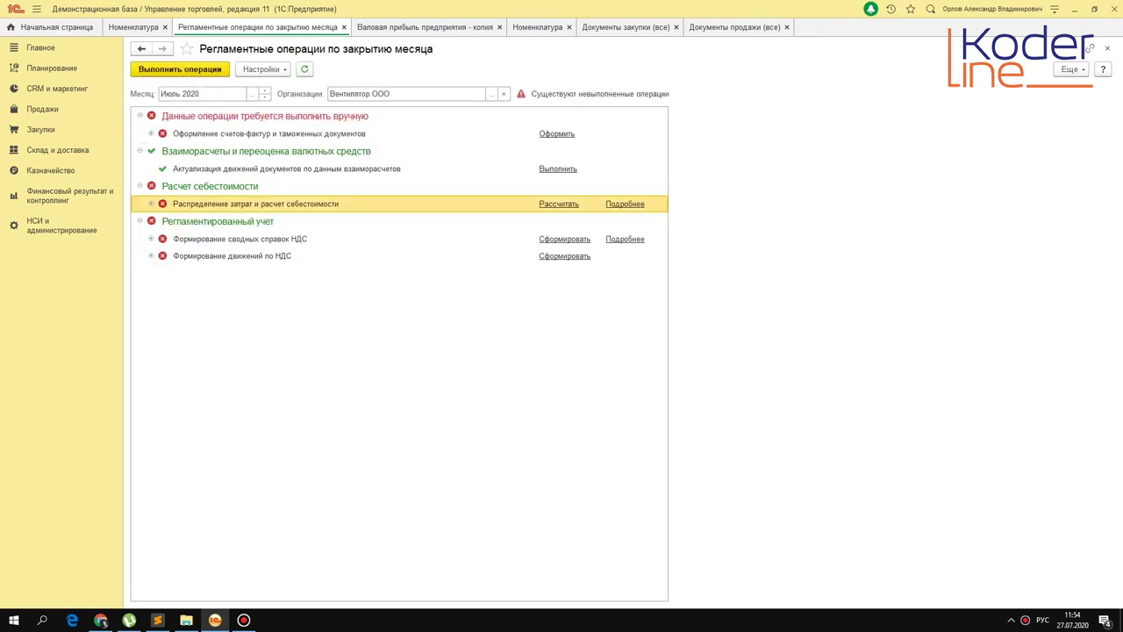
{"action": "left_click", "coordinate": [151, 204]}
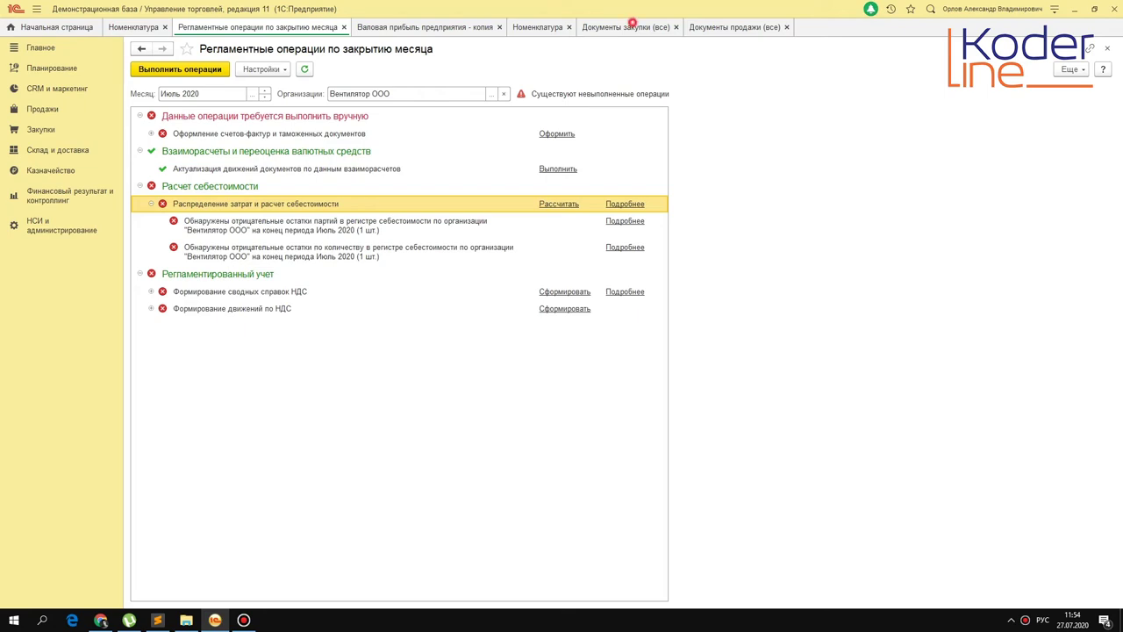
Open the purchase dated 20.07.2020 and check the «Подразделение-получатель» value on its goods line.
{"action": "left_click", "coordinate": [629, 25]}
{"action": "double_click", "coordinate": [430, 551]}
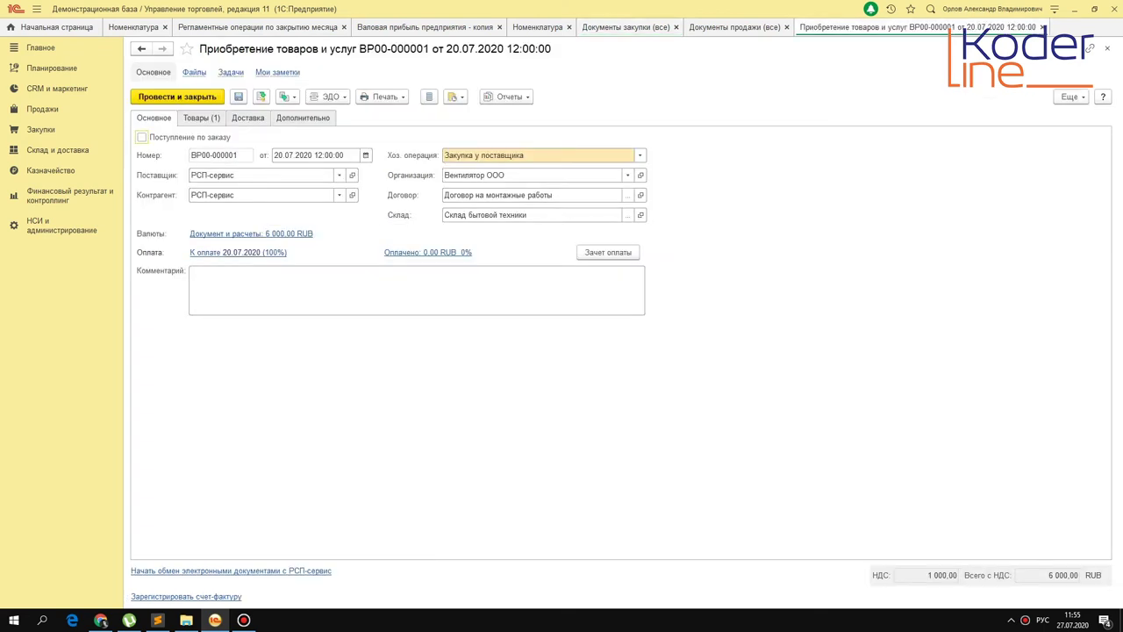
{"action": "left_click", "coordinate": [202, 117]}
{"action": "left_click_drag", "start_coordinate": [284, 549], "coordinate": [695, 549]}
{"action": "left_click", "coordinate": [539, 175]}
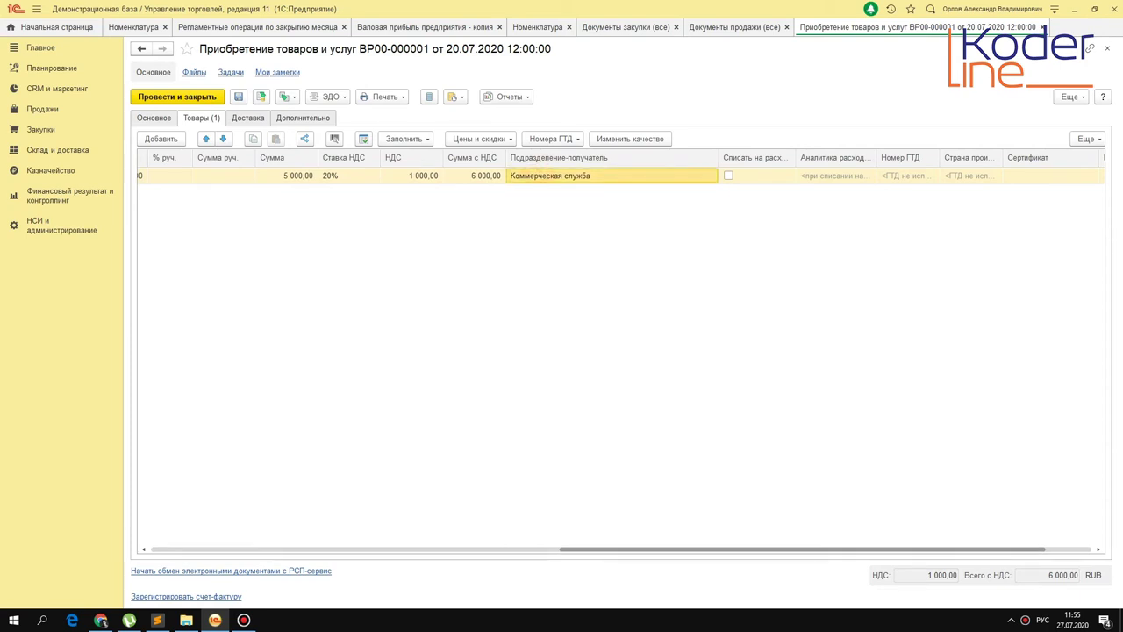
Try clearing «Подразделение-получатель» on the purchase line, and close the document without saving.
{"action": "left_click", "coordinate": [596, 172]}
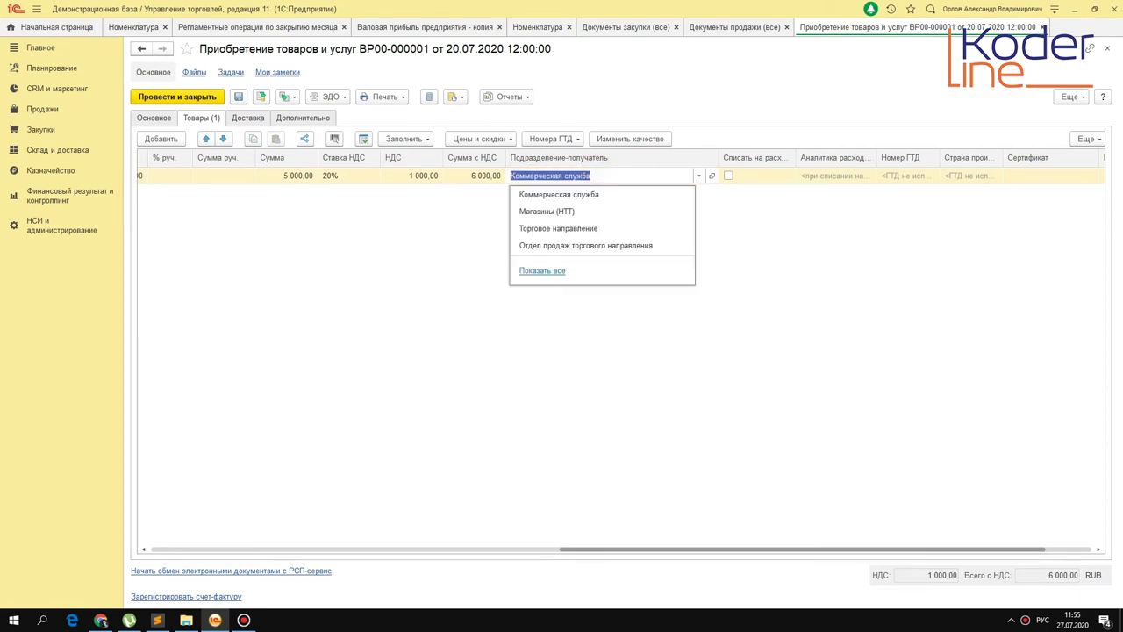
{"action": "key", "text": "BackSpace"}
{"action": "left_click", "coordinate": [477, 293]}
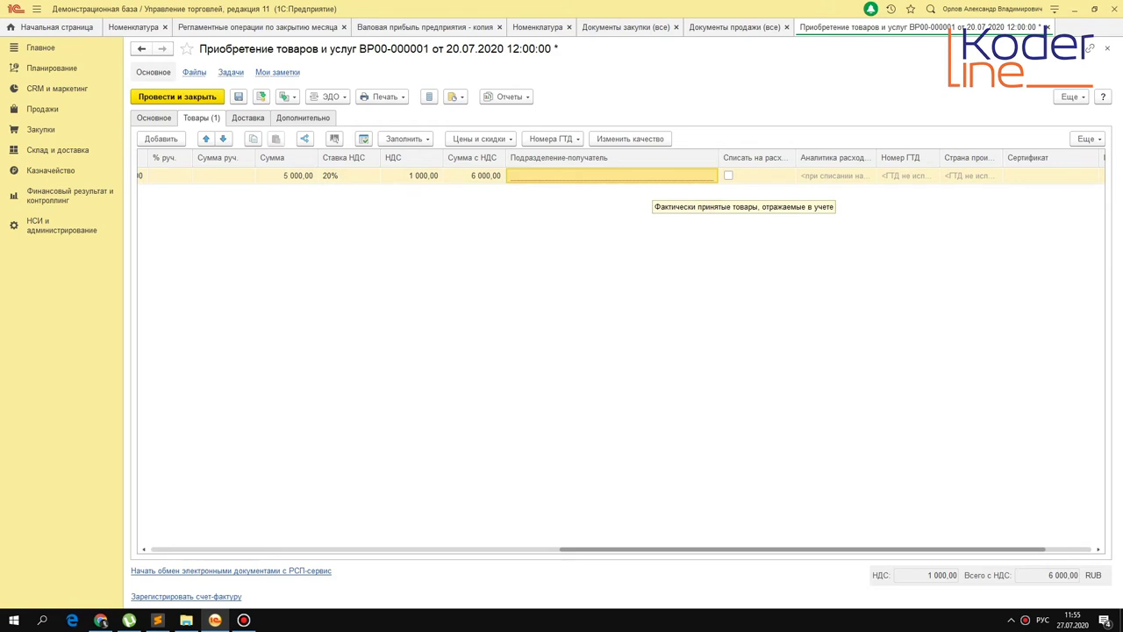
{"action": "key", "text": "Escape"}
{"action": "left_click", "coordinate": [599, 333]}
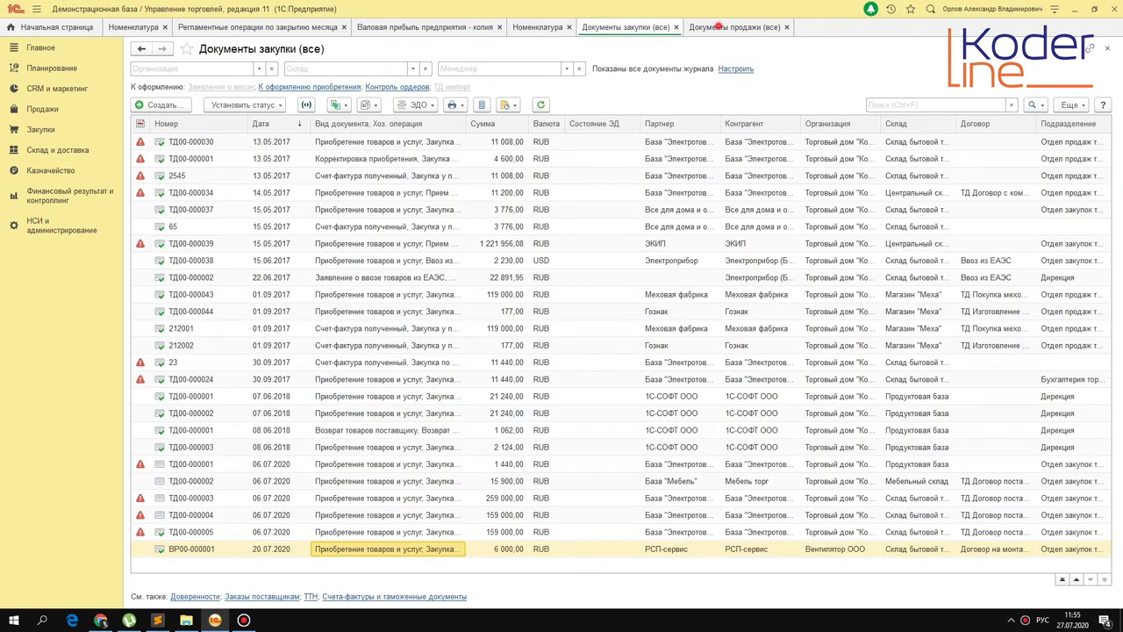
Open the 27.07.2020 11:49 act from the sales documents, review its services line and close it.
{"action": "left_click", "coordinate": [718, 28]}
{"action": "double_click", "coordinate": [376, 551]}
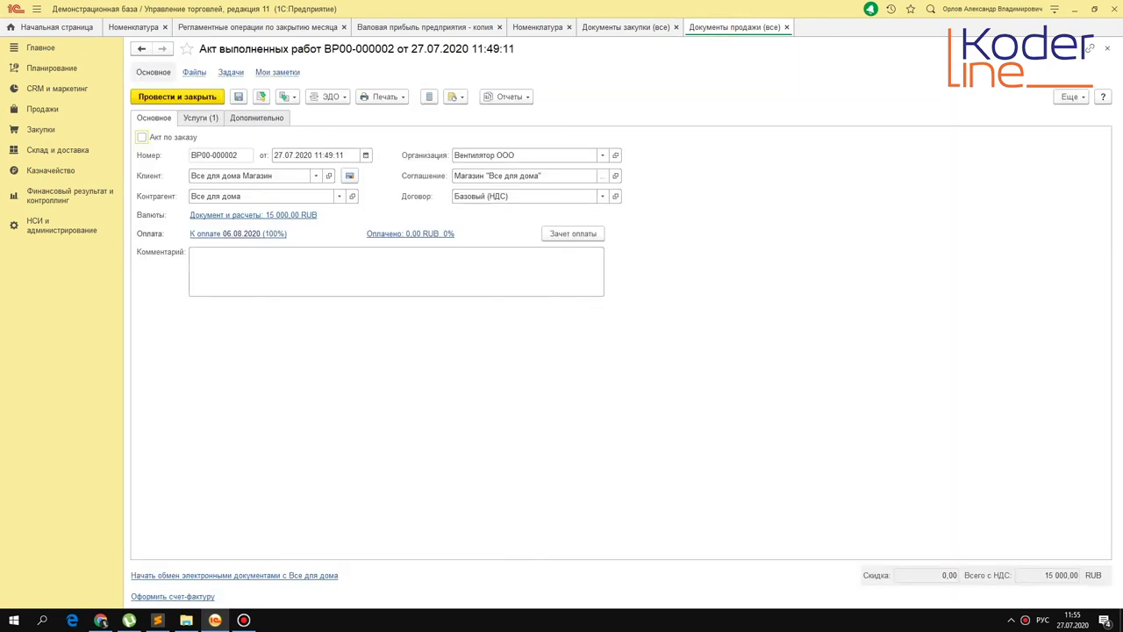
{"action": "left_click", "coordinate": [200, 118]}
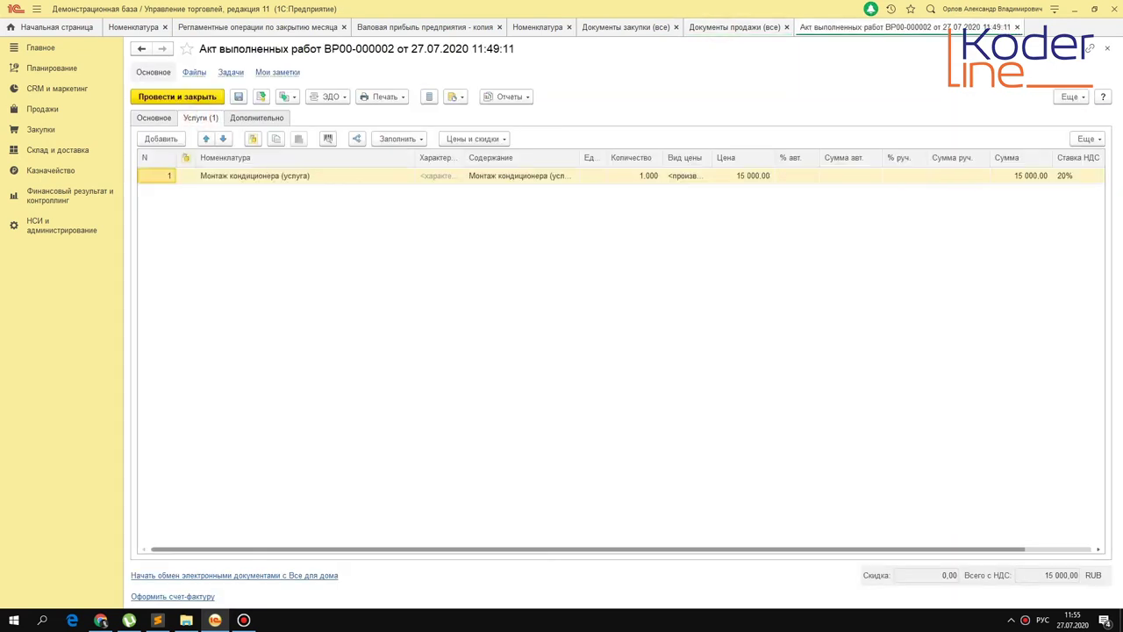
{"action": "key", "text": "Escape"}
Open the «Акт выполненных работ» dated 27.07.2020 11:38 and review its services line.
{"action": "left_click", "coordinate": [379, 532]}
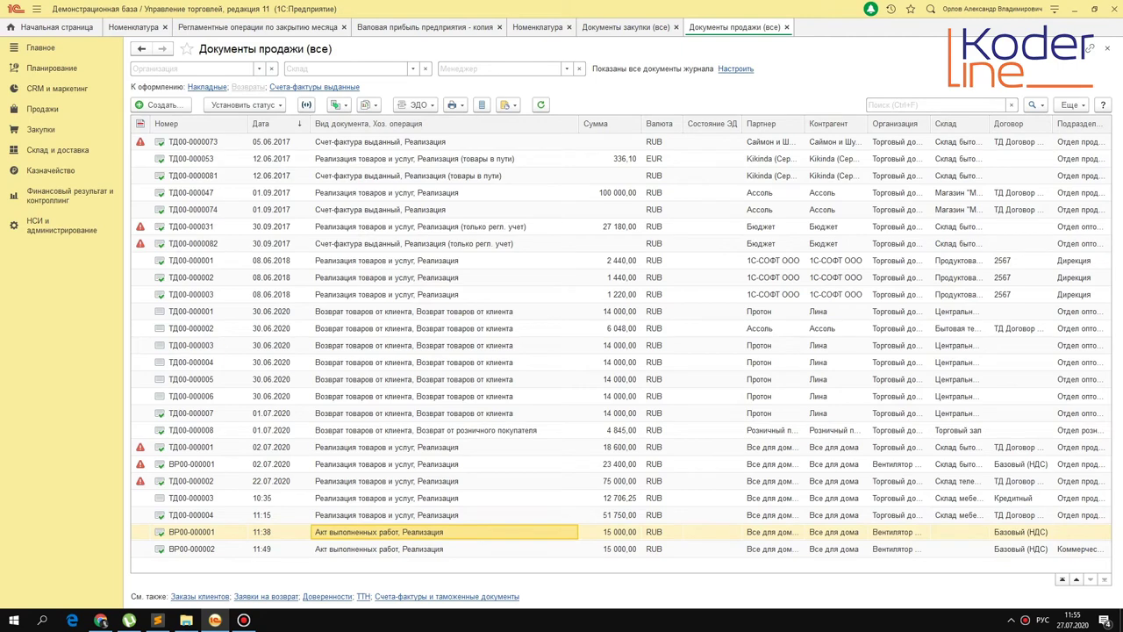
{"action": "key", "text": "Return"}
{"action": "left_click", "coordinate": [201, 117]}
Set the act's «Подразделение» to «Коммерческая служба» under «Административное управление», save the document and close it.
{"action": "left_click", "coordinate": [270, 120]}
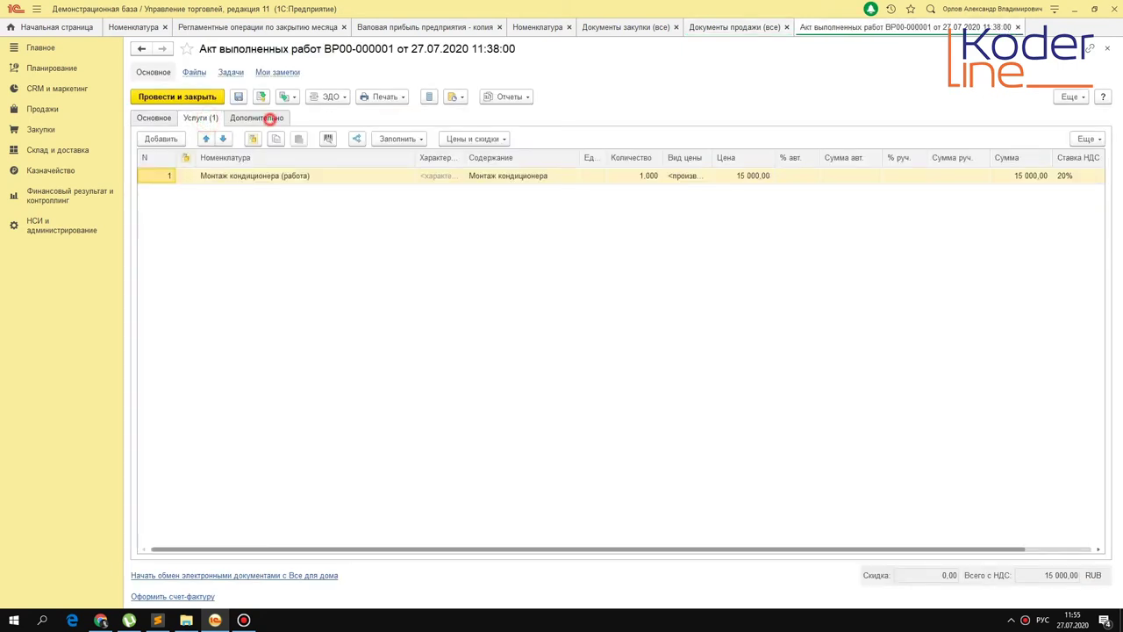
{"action": "left_click", "coordinate": [264, 216]}
{"action": "key", "text": "F4"}
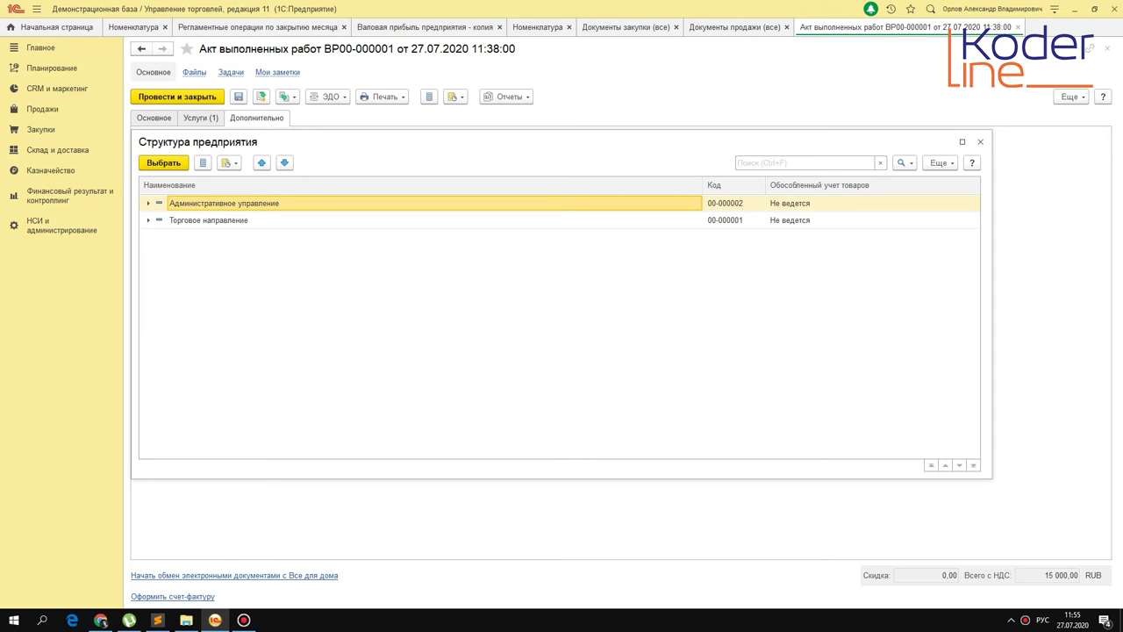
{"action": "key", "text": "Right"}
{"action": "left_click", "coordinate": [258, 237]}
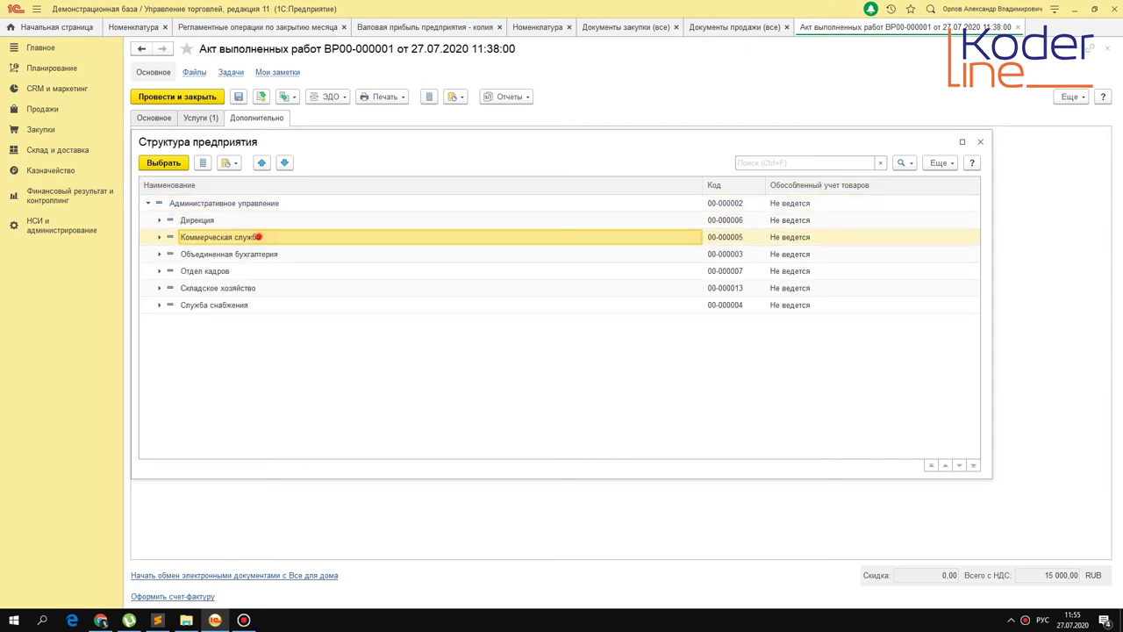
{"action": "double_click", "coordinate": [258, 237]}
{"action": "key", "text": "ctrl+s"}
{"action": "key", "text": "Escape"}
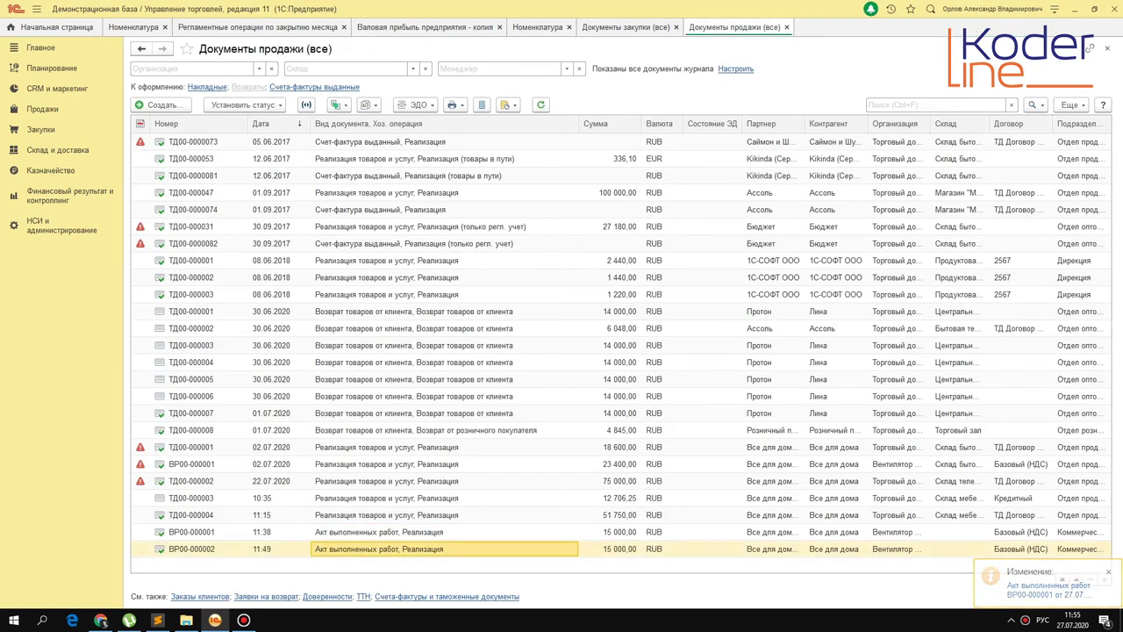
Rerun «Распределение затрат и расчет себестоимости» for Июль 2020 in the month-end closing operations.
{"action": "left_click", "coordinate": [409, 27]}
{"action": "left_click", "coordinate": [254, 27]}
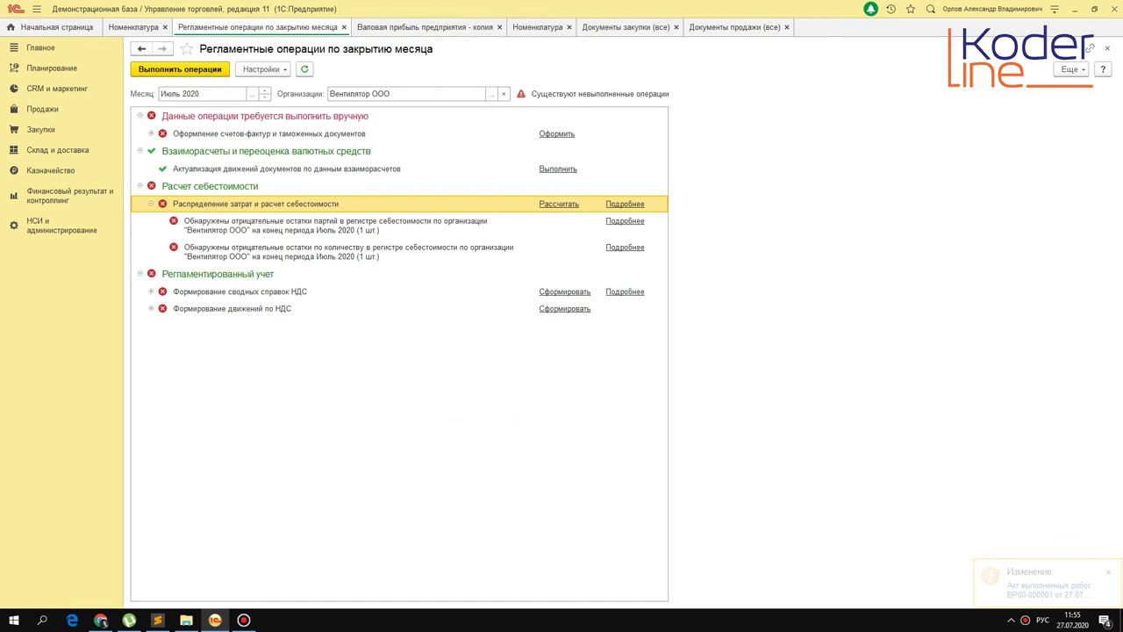
{"action": "left_click", "coordinate": [569, 204]}
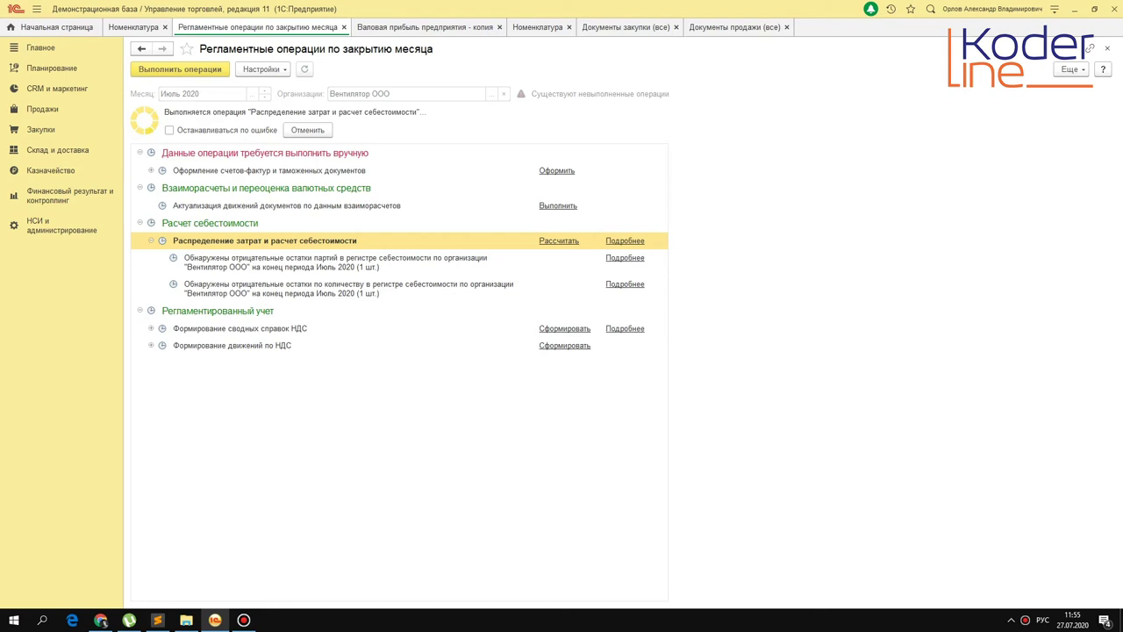
Open the act dated 27.07.2020 11:49 and check its service item and the department in its additional details.
{"action": "left_click", "coordinate": [735, 27]}
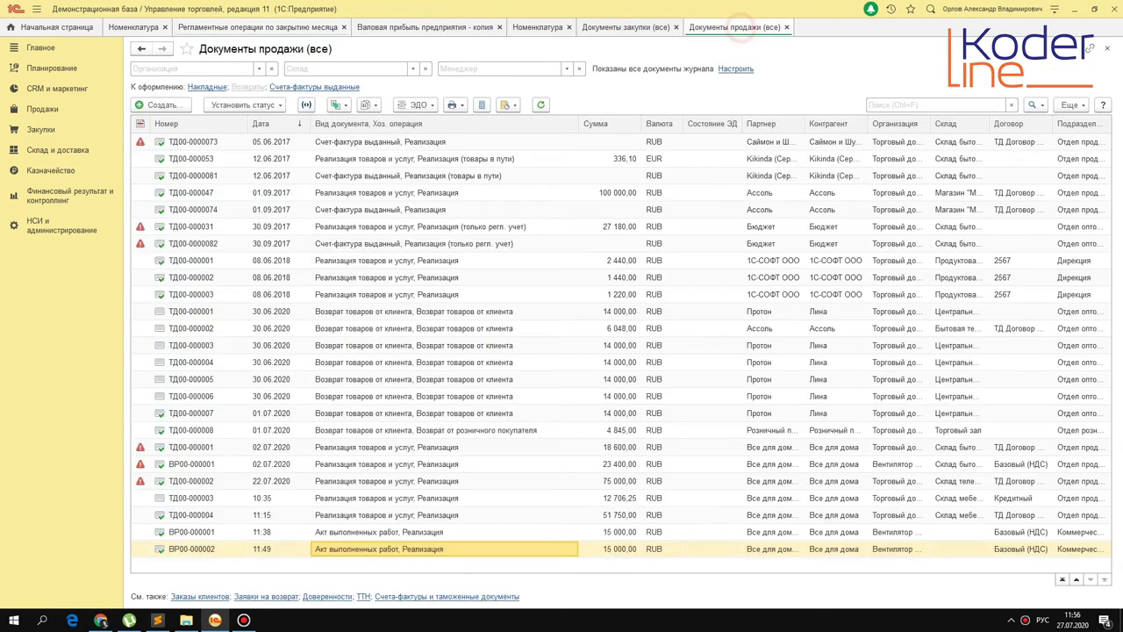
{"action": "left_click", "coordinate": [393, 549]}
{"action": "double_click", "coordinate": [393, 549]}
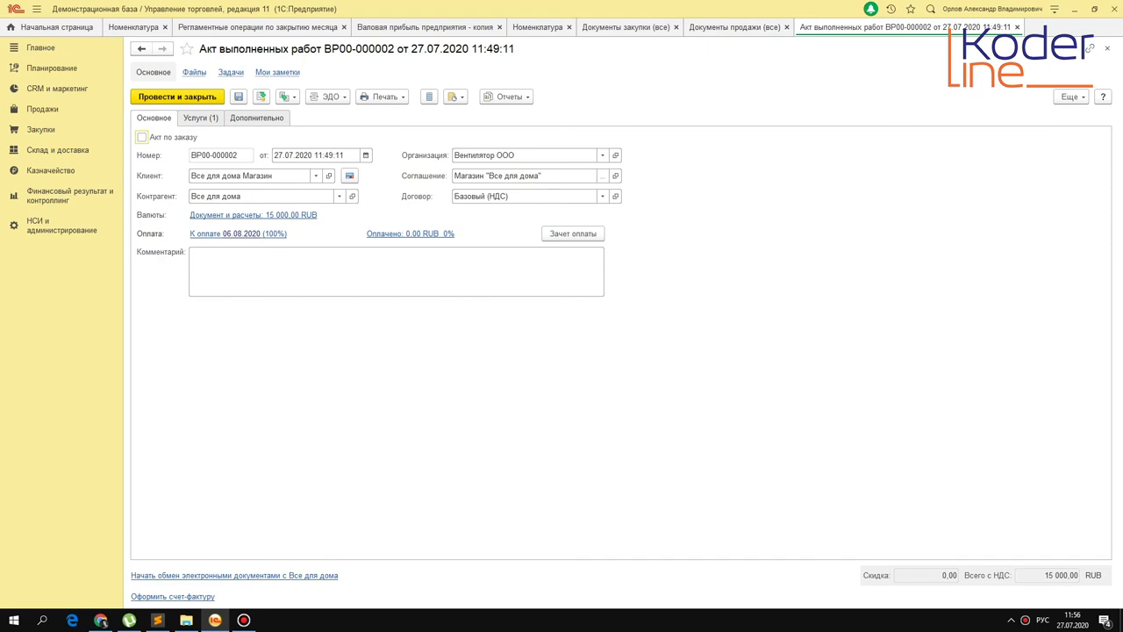
{"action": "left_click", "coordinate": [209, 118]}
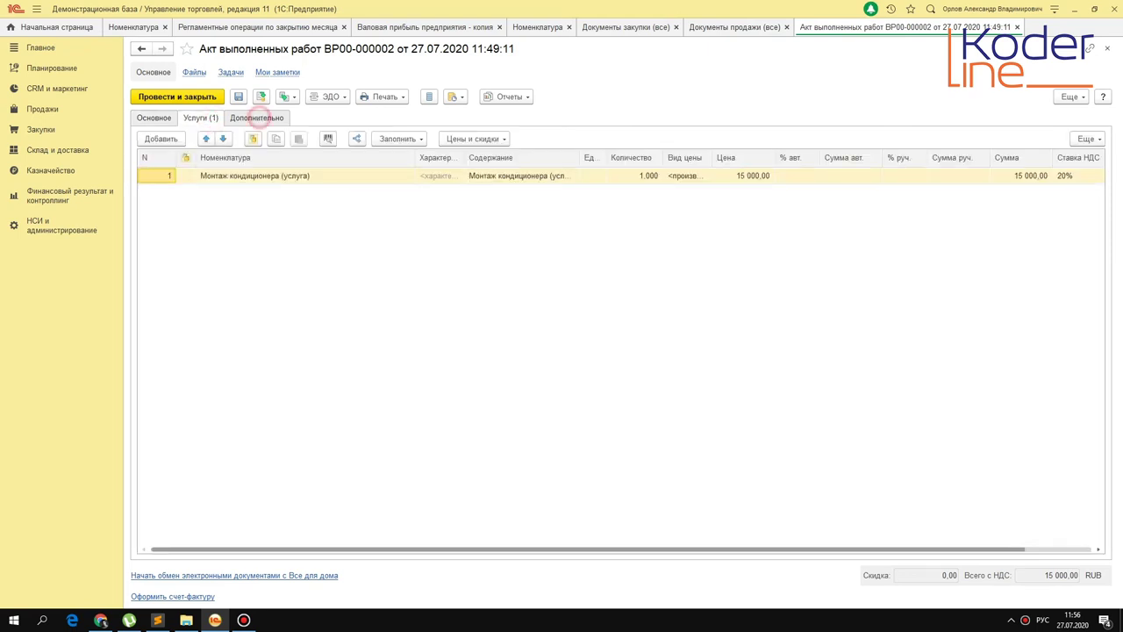
{"action": "left_click", "coordinate": [257, 117]}
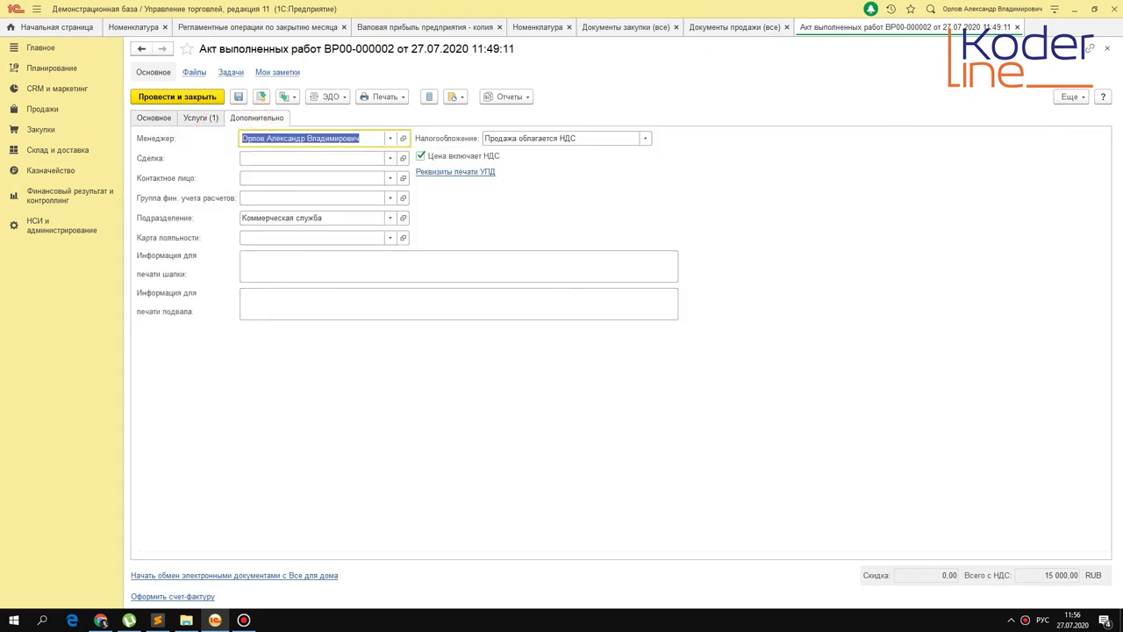
Check the status of the cost calculation operation and generate the «Валовая прибыль предприятия - копия» report for July 2020.
{"action": "left_click", "coordinate": [278, 27]}
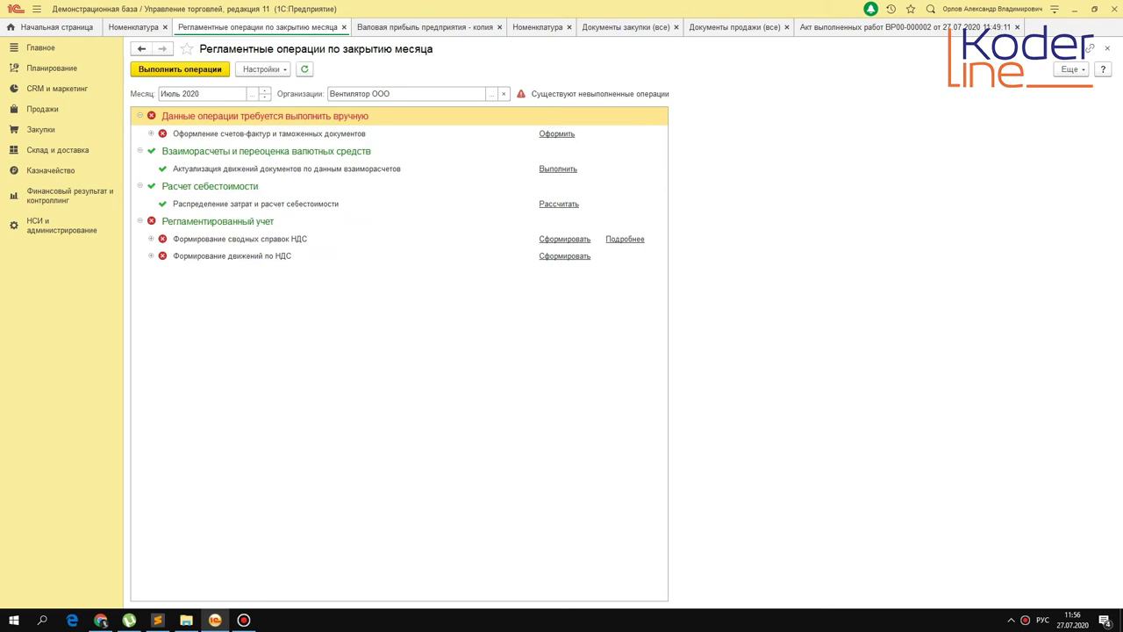
{"action": "left_click", "coordinate": [281, 203]}
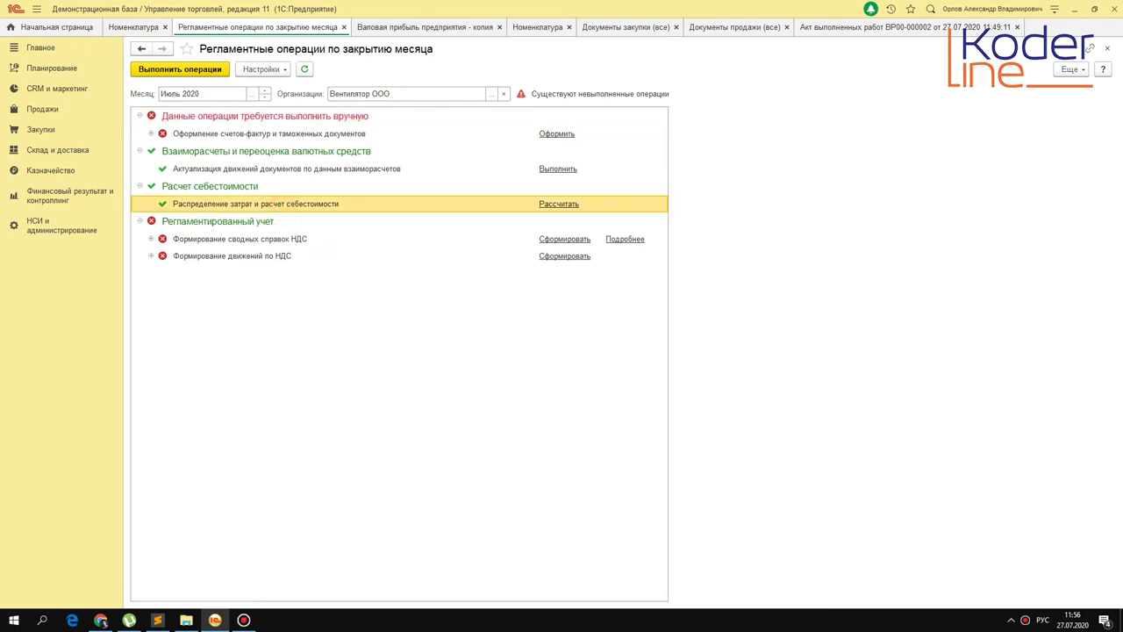
{"action": "left_click", "coordinate": [406, 26]}
{"action": "left_click", "coordinate": [151, 115]}
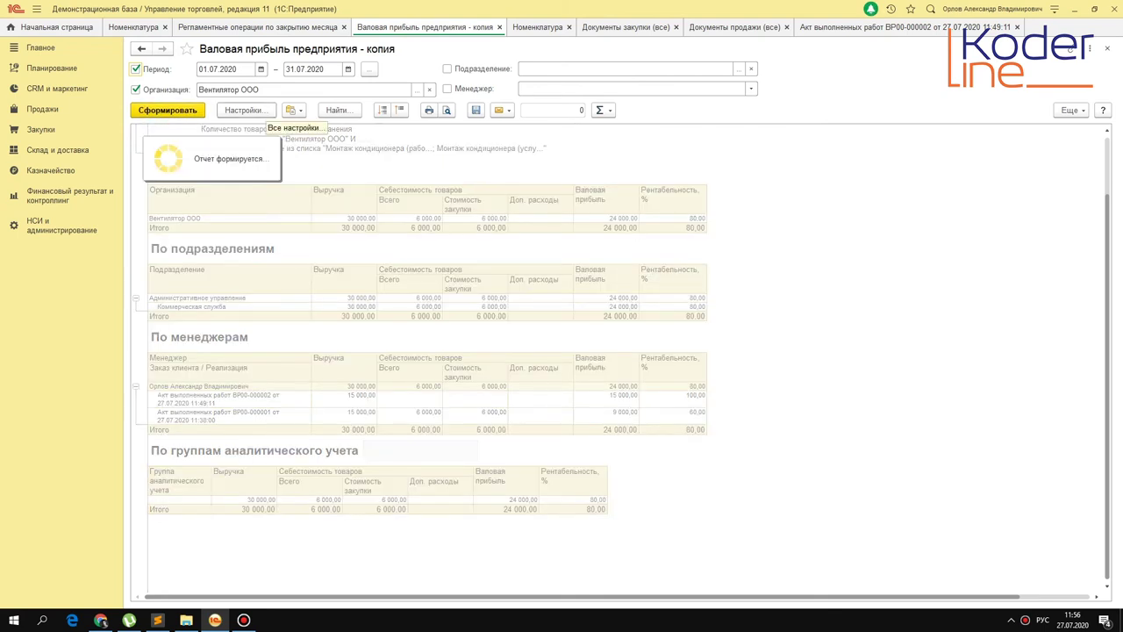
Review the «Номенклатура» filter items in the gross profit report's settings and close the settings without changes.
{"action": "left_click", "coordinate": [246, 110]}
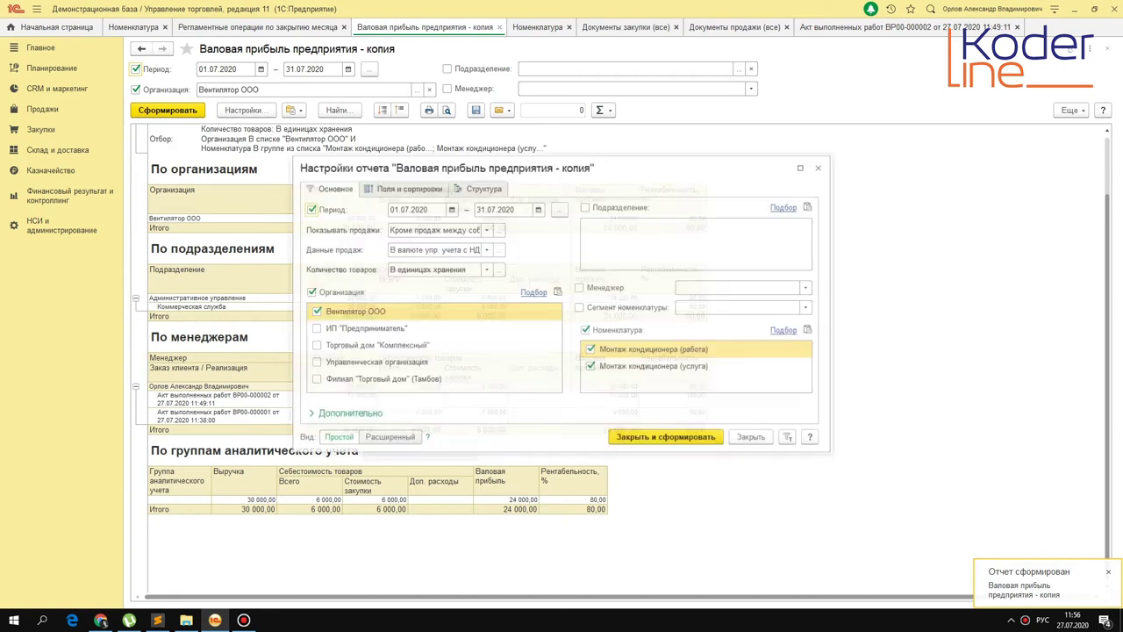
{"action": "left_click", "coordinate": [661, 344]}
{"action": "left_click", "coordinate": [653, 367]}
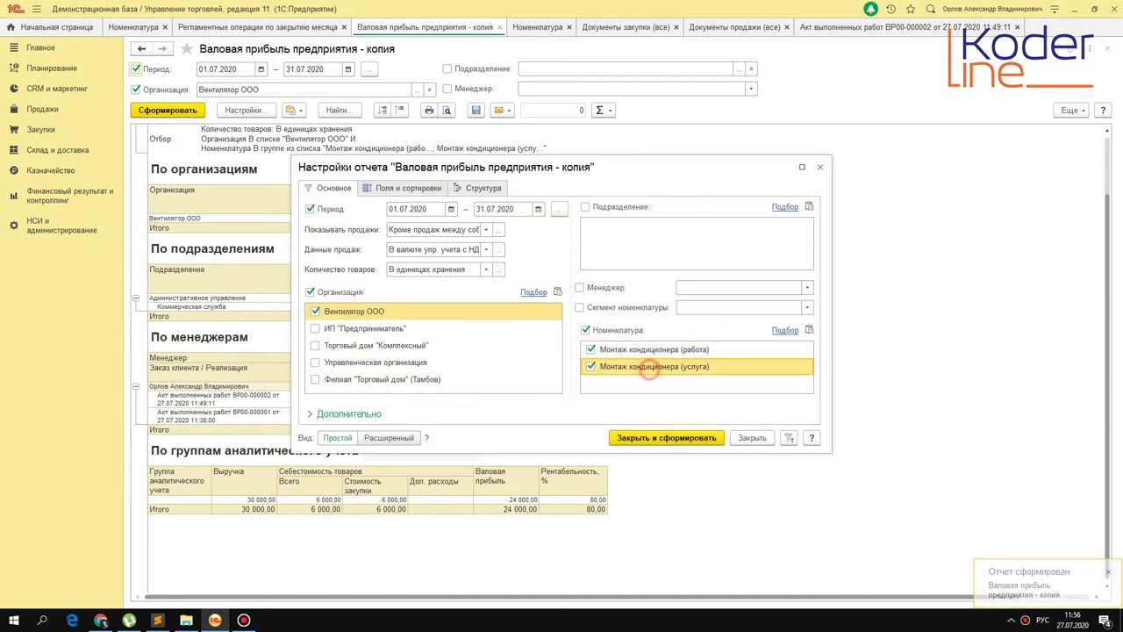
{"action": "left_click", "coordinate": [696, 369]}
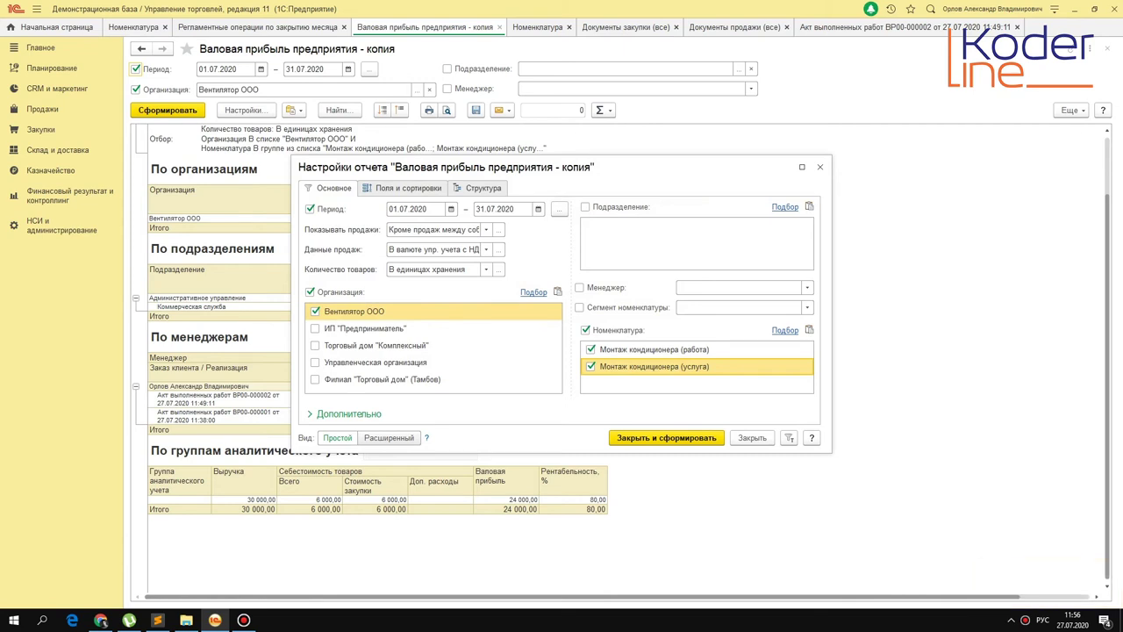
{"action": "left_click", "coordinate": [820, 167]}
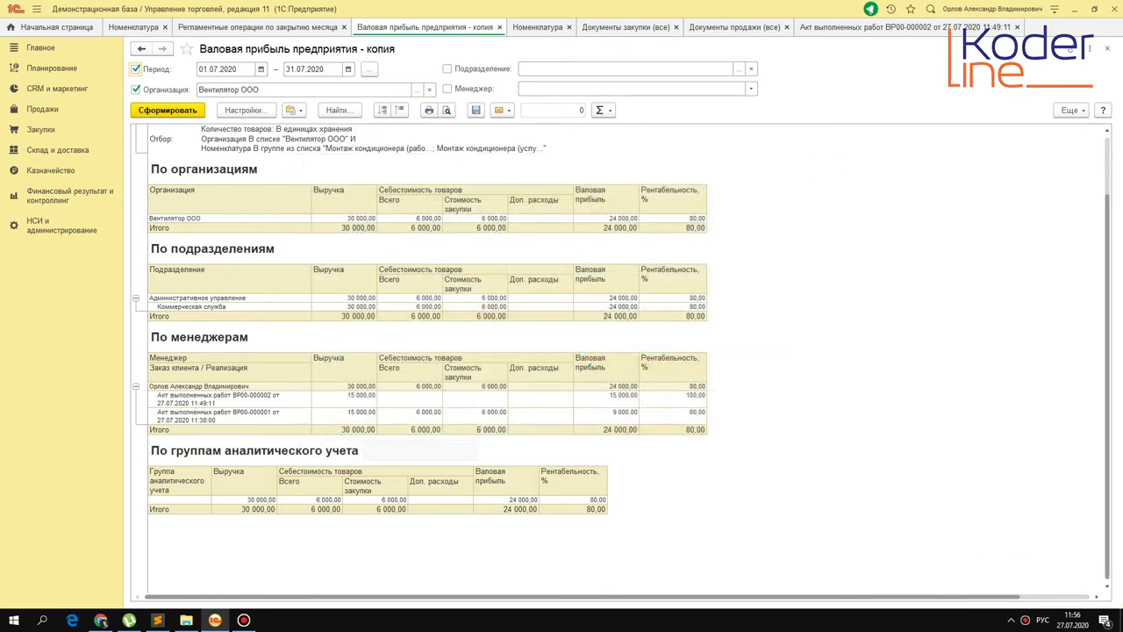
Open the act dated 27.07.2020 11:38:00 from the gross profit report, check its item on the services list and close it.
{"action": "left_click", "coordinate": [243, 414]}
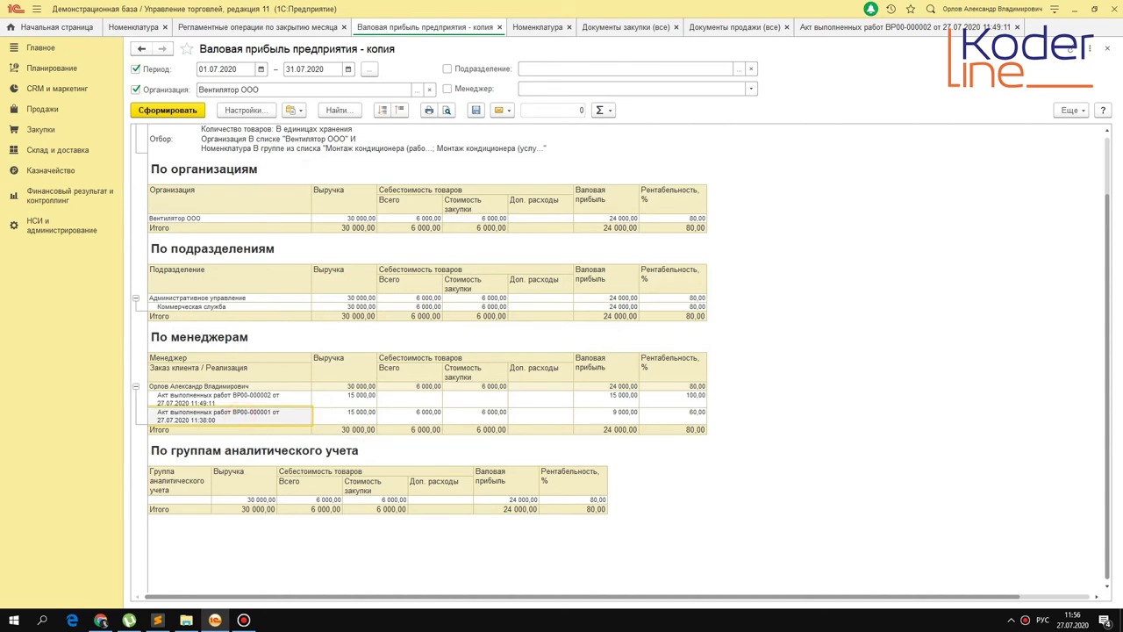
{"action": "double_click", "coordinate": [254, 418]}
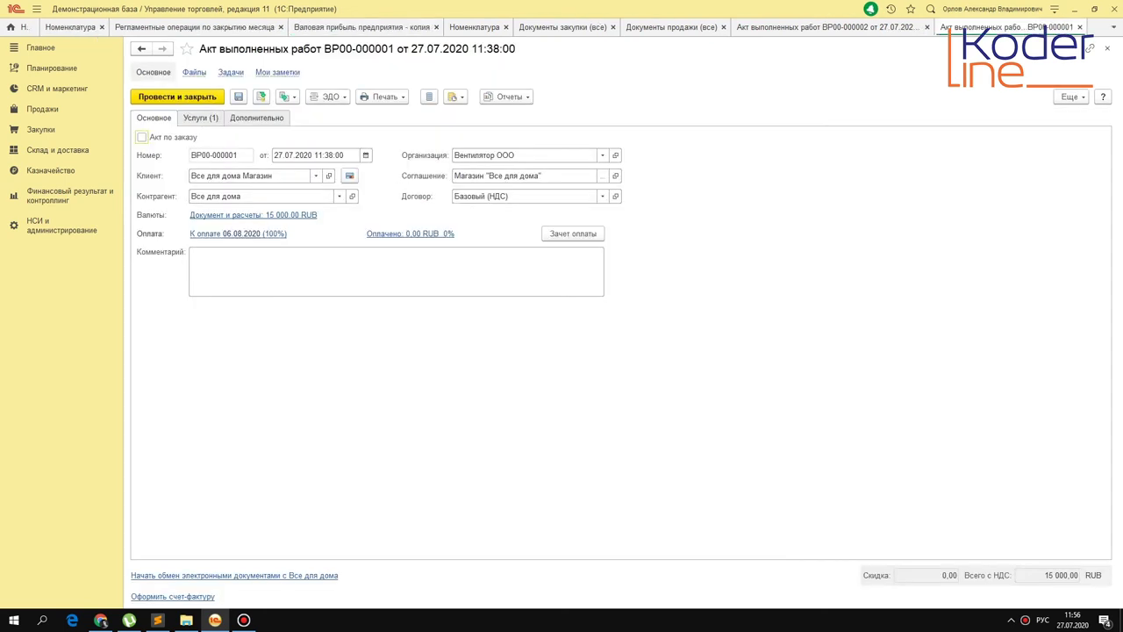
{"action": "left_click", "coordinate": [209, 118]}
{"action": "left_click", "coordinate": [307, 176]}
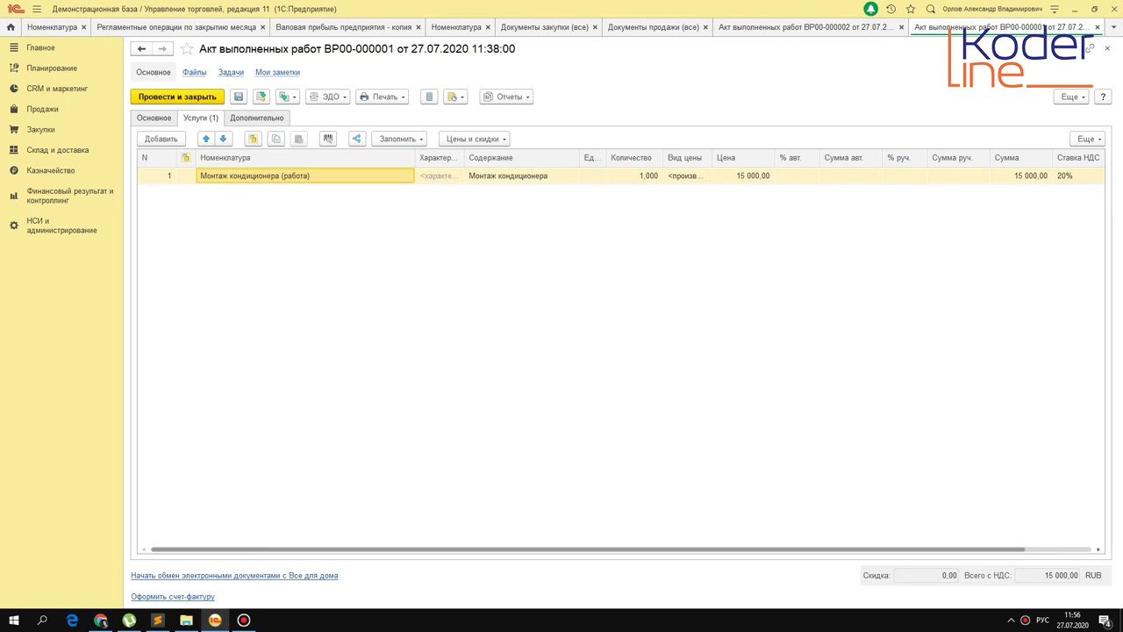
{"action": "key", "text": "ctrl+Return"}
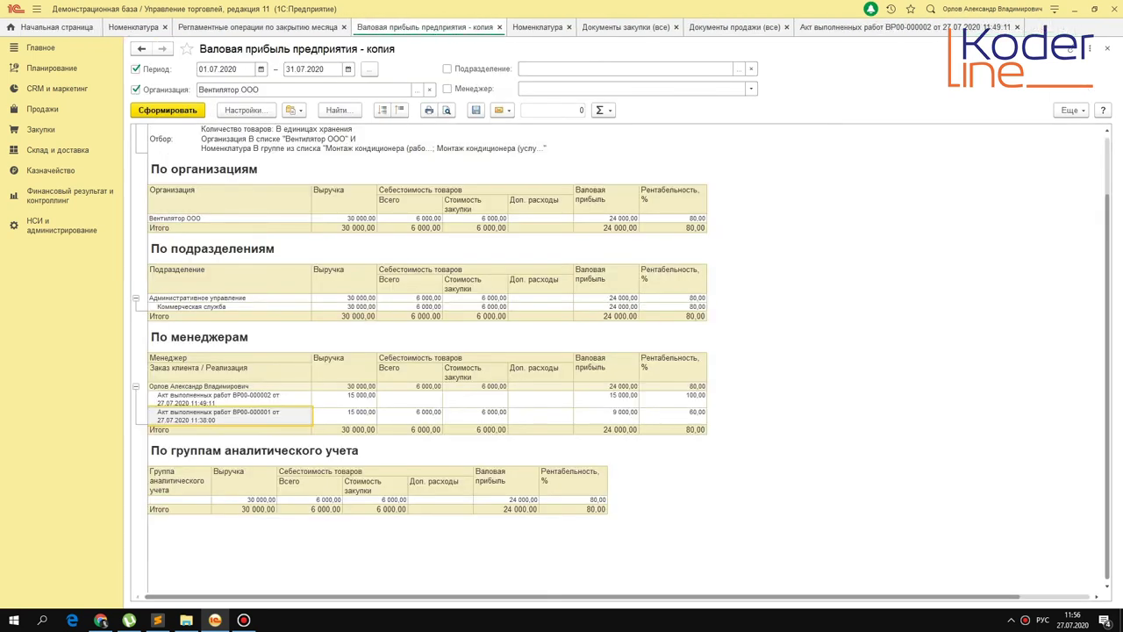
Check the cost figures of the 11:38:00 act, and view the goods list of the 20.07.2020 purchase document from РСП-сервис.
{"action": "left_click", "coordinate": [426, 412]}
{"action": "left_click", "coordinate": [475, 411], "text": "shift"}
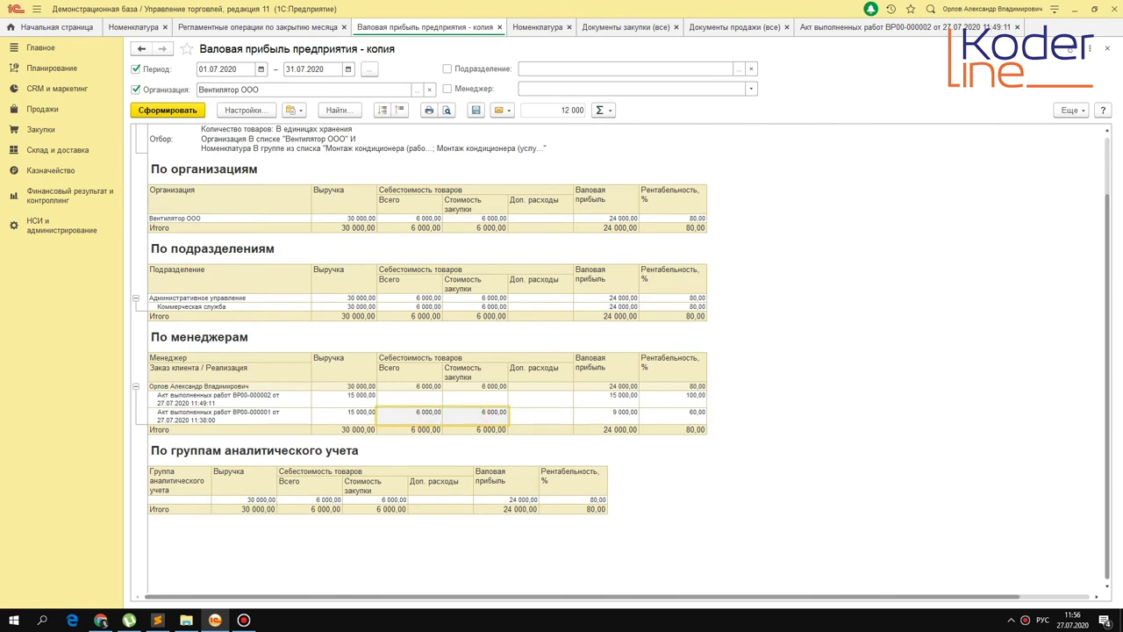
{"action": "left_click", "coordinate": [628, 28]}
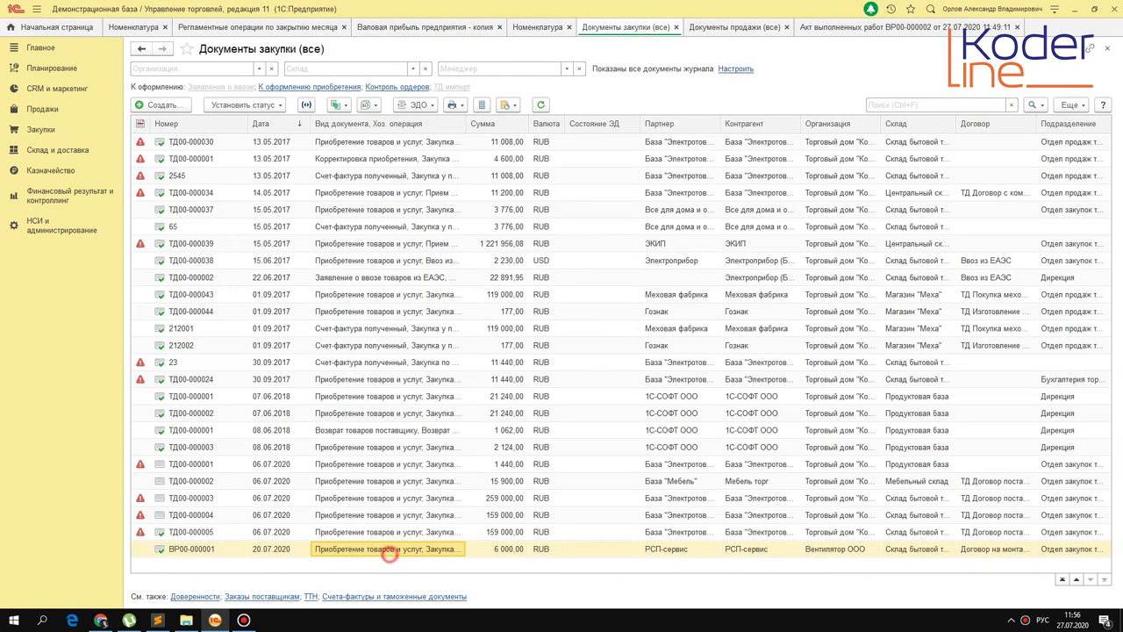
{"action": "key", "text": "Return"}
{"action": "left_click", "coordinate": [202, 118]}
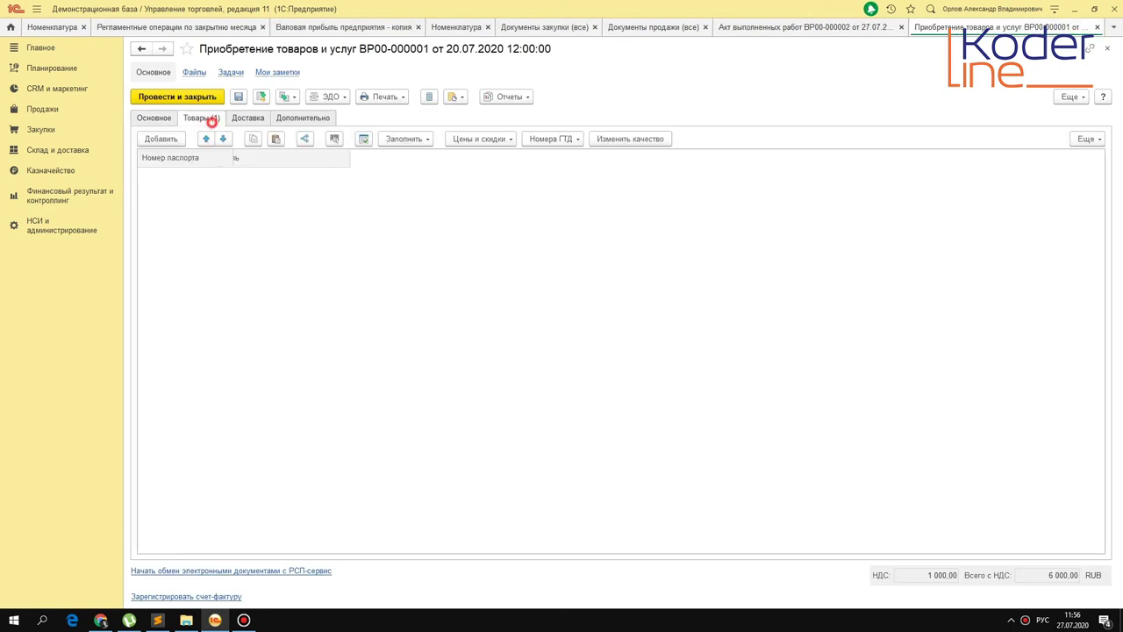
{"action": "key", "text": "Escape"}
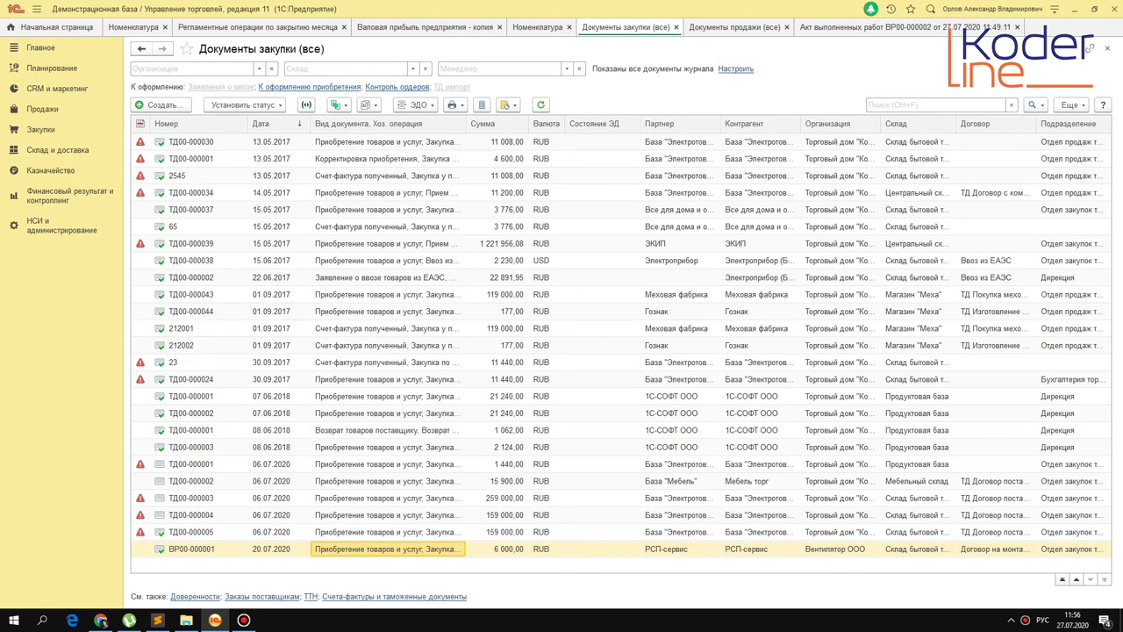
Open the act dated 27.07.2020 11:49:11 from the gross profit report, check its item on the services list and close it.
{"action": "left_click", "coordinate": [438, 27]}
{"action": "double_click", "coordinate": [215, 404]}
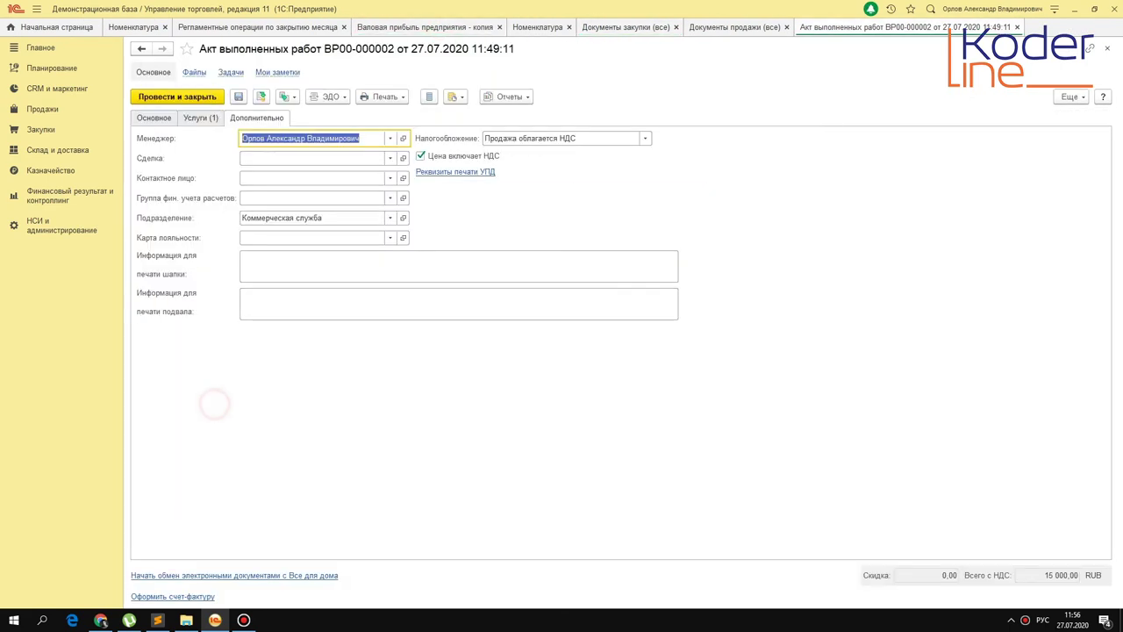
{"action": "left_click", "coordinate": [201, 118]}
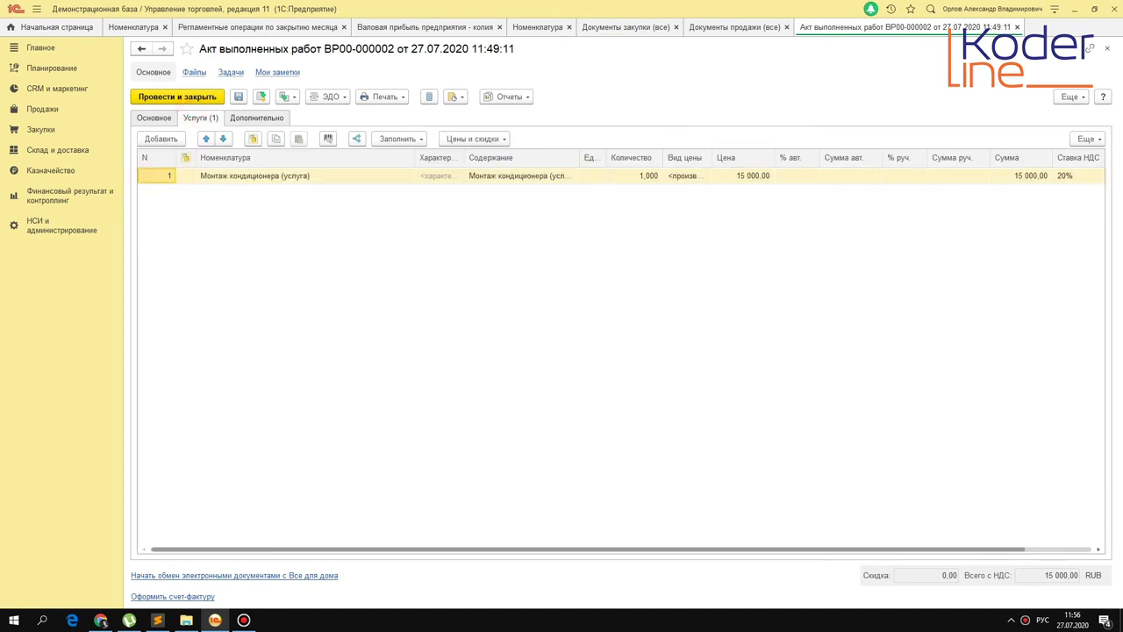
{"action": "key", "text": "Escape"}
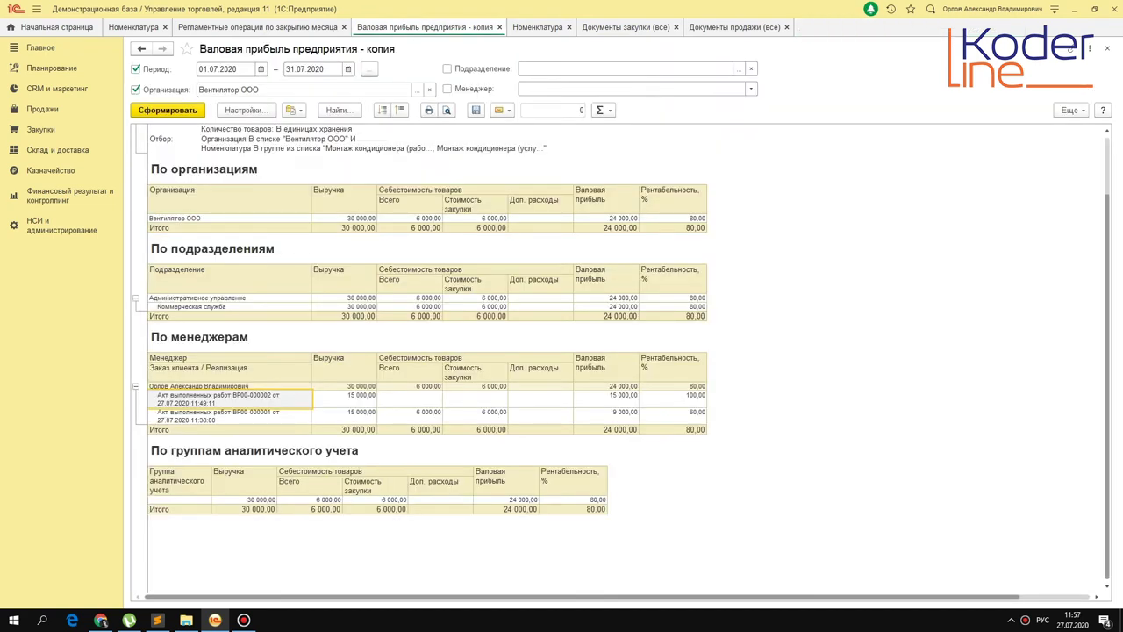
Compare the revenue, gross profit and profitability of the 11:49:11 and 11:38:00 acts in the report's «По менеджерам» section.
{"action": "left_click", "coordinate": [369, 395]}
{"action": "left_click", "coordinate": [644, 399]}
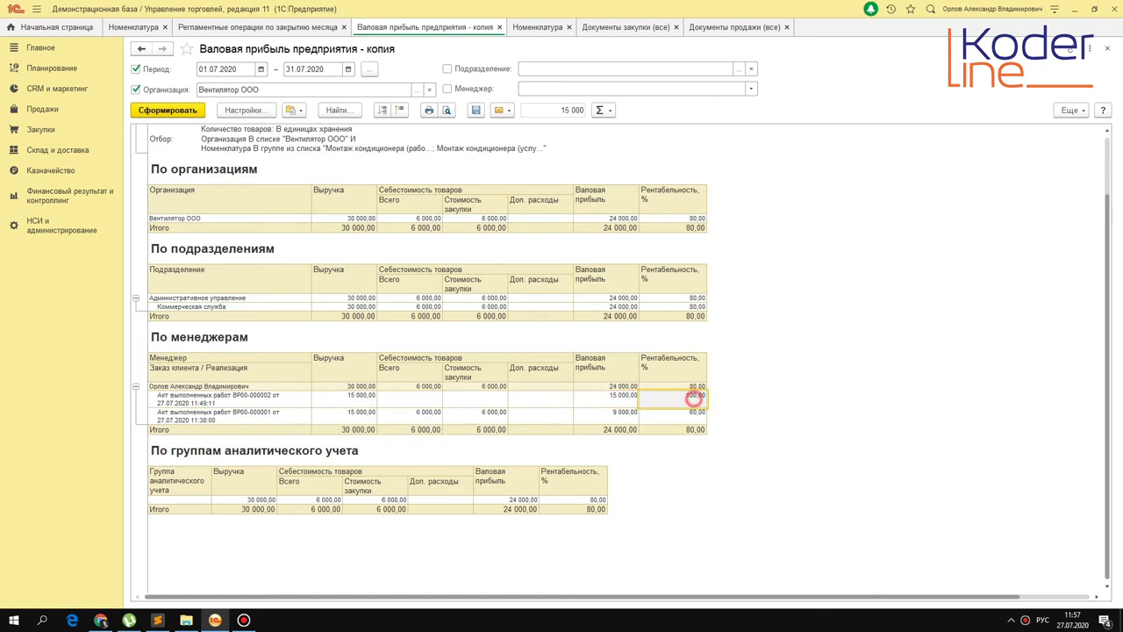
{"action": "left_click", "coordinate": [605, 395]}
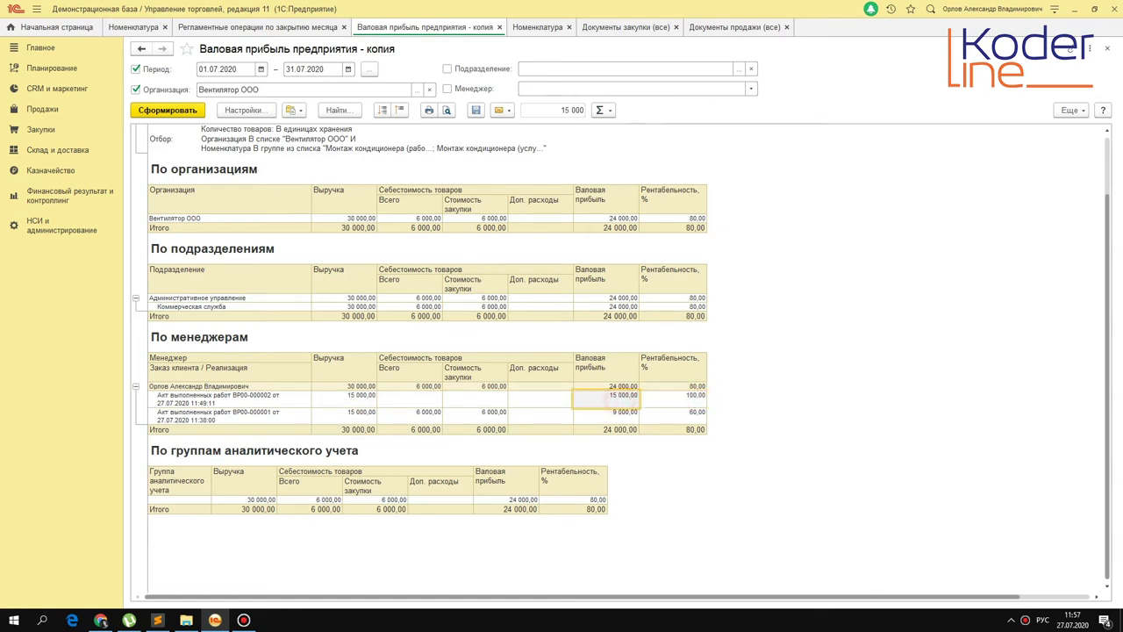
{"action": "left_click", "coordinate": [605, 413]}
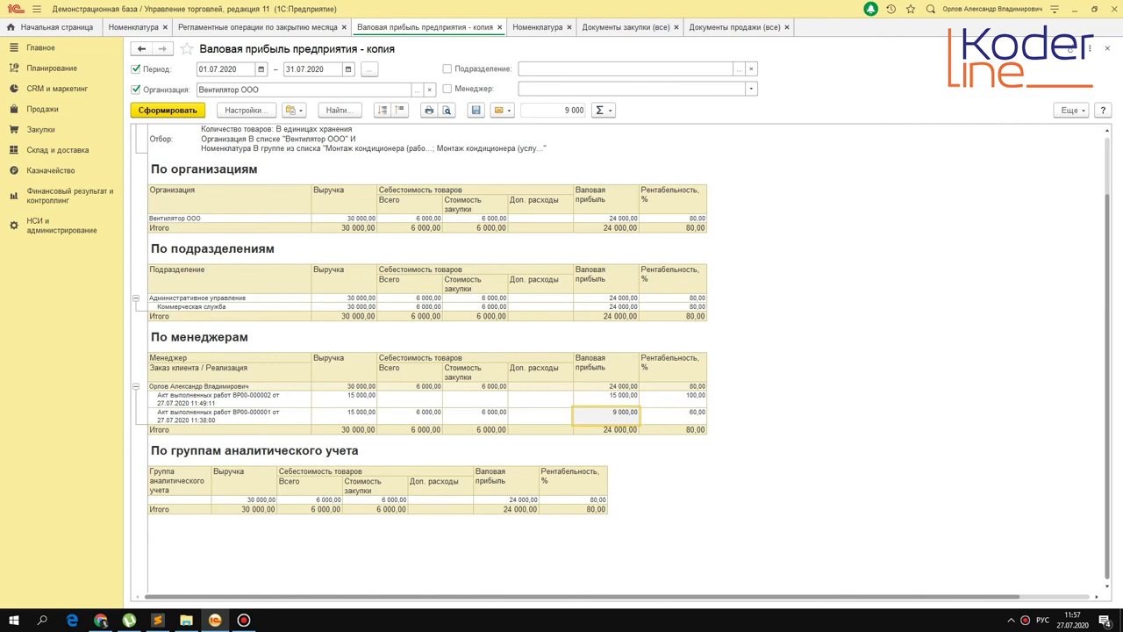
{"action": "left_click", "coordinate": [690, 413]}
{"action": "left_click", "coordinate": [632, 412]}
{"action": "left_click", "coordinate": [246, 400]}
{"action": "left_click", "coordinate": [259, 415]}
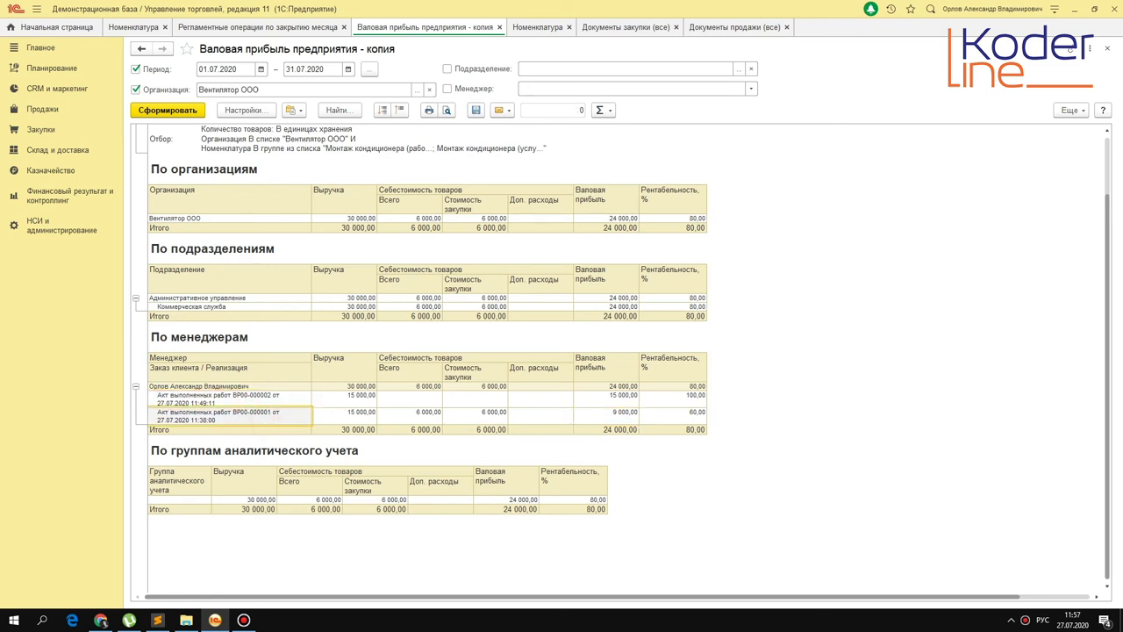